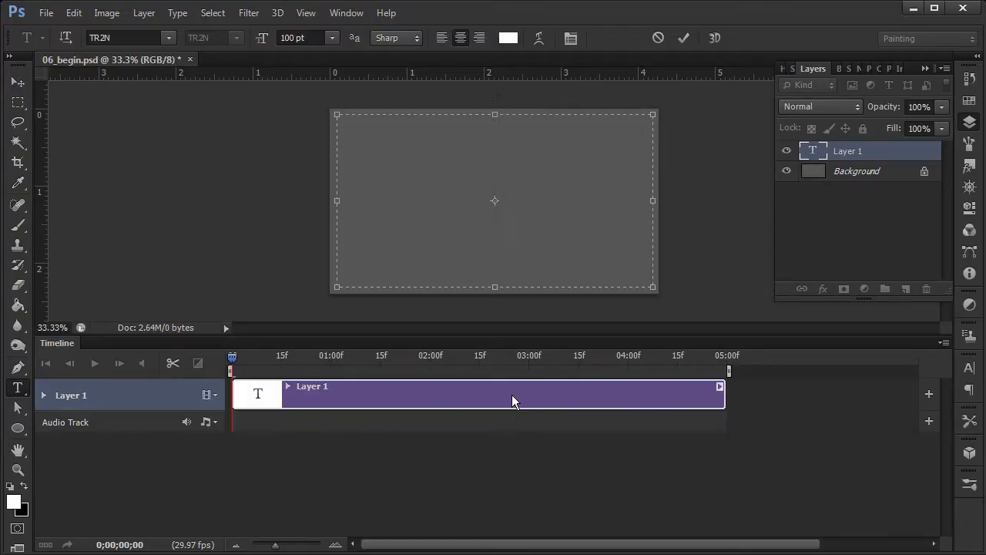
Enter the text "DT" in the text layer and move it down to the middle of the canvas
text(DT)
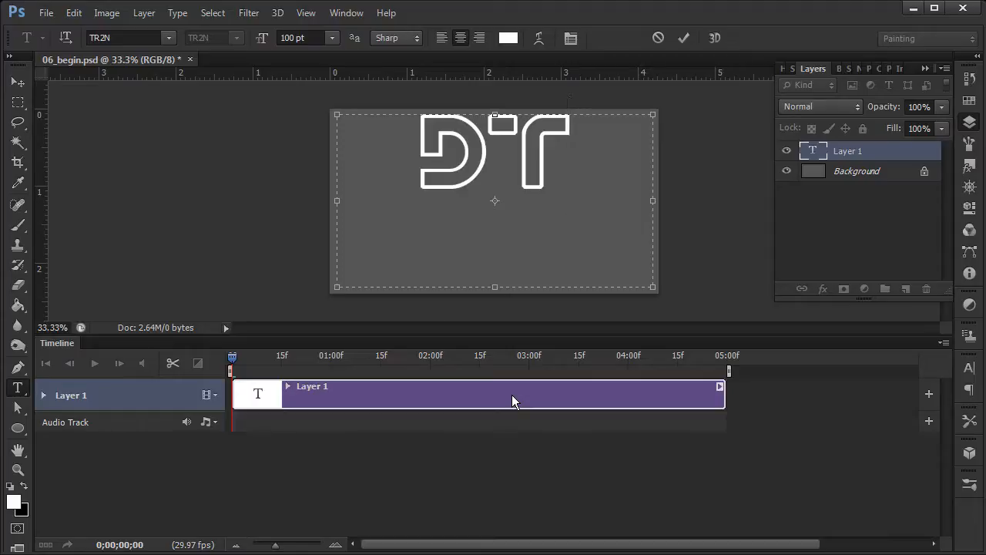
click(684, 37)
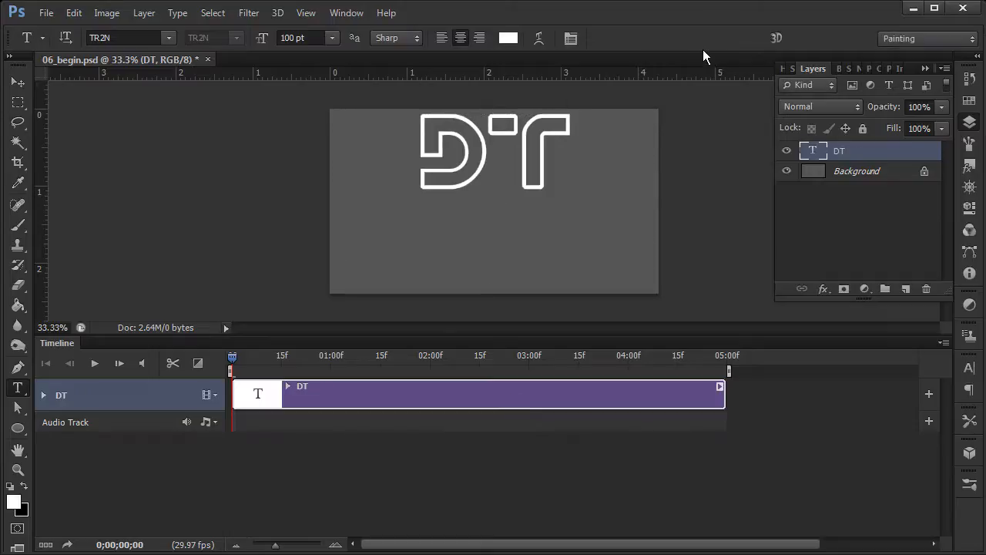
click(19, 83)
drag(526, 157, 528, 194)
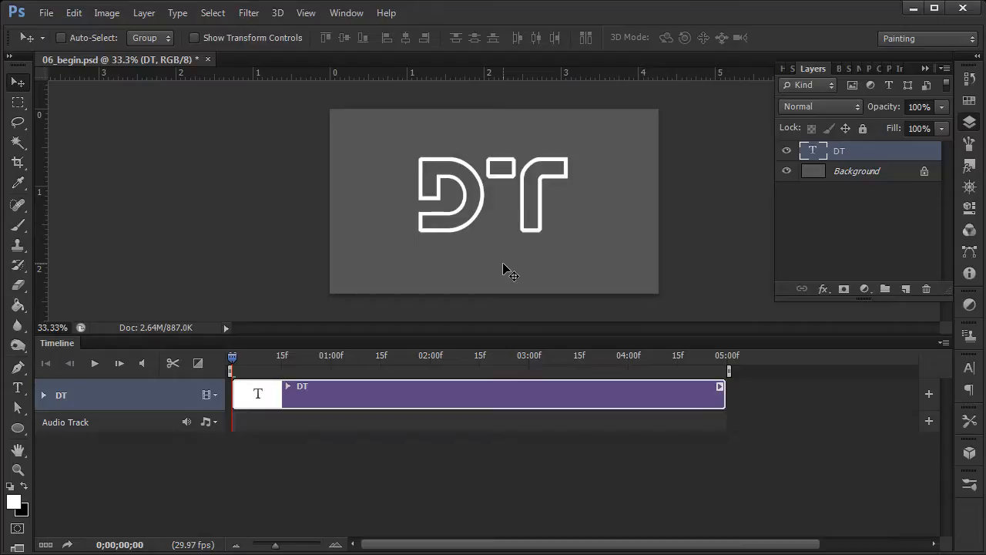
Add a Gradient Overlay to the DT text layer using the Reflected gradient style
double_click(891, 153)
drag(790, 128, 505, 88)
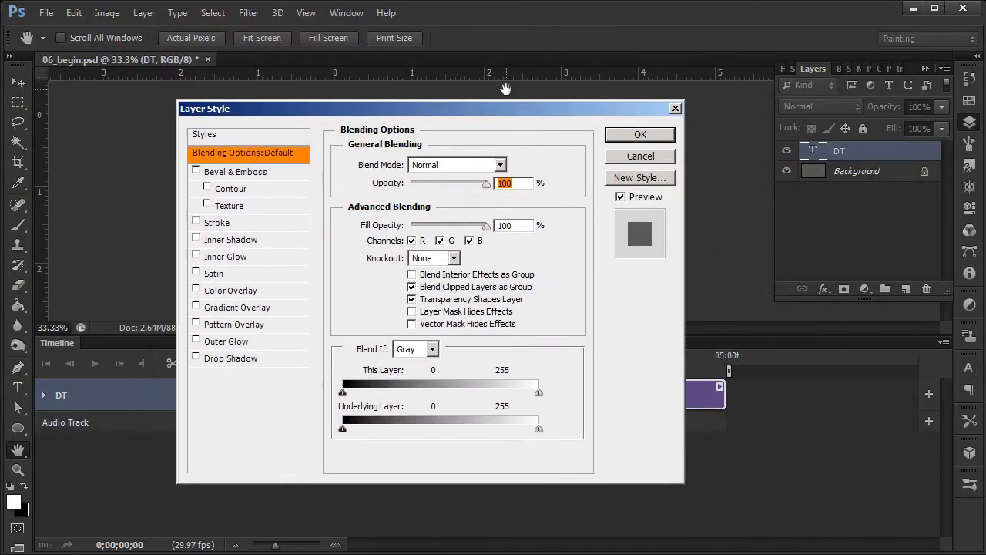
drag(477, 108, 896, 93)
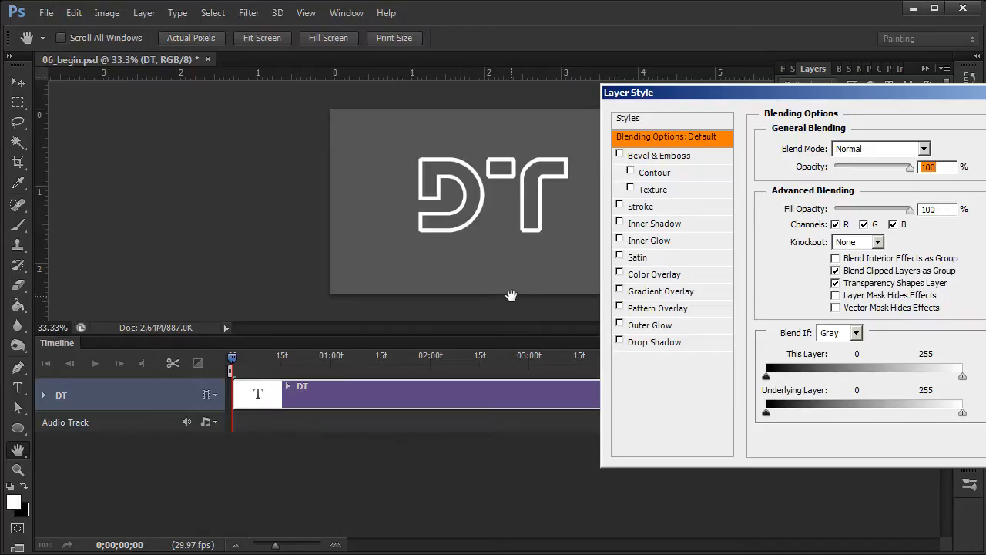
key(ctrl+plus)
drag(518, 328, 572, 335)
drag(791, 88, 659, 74)
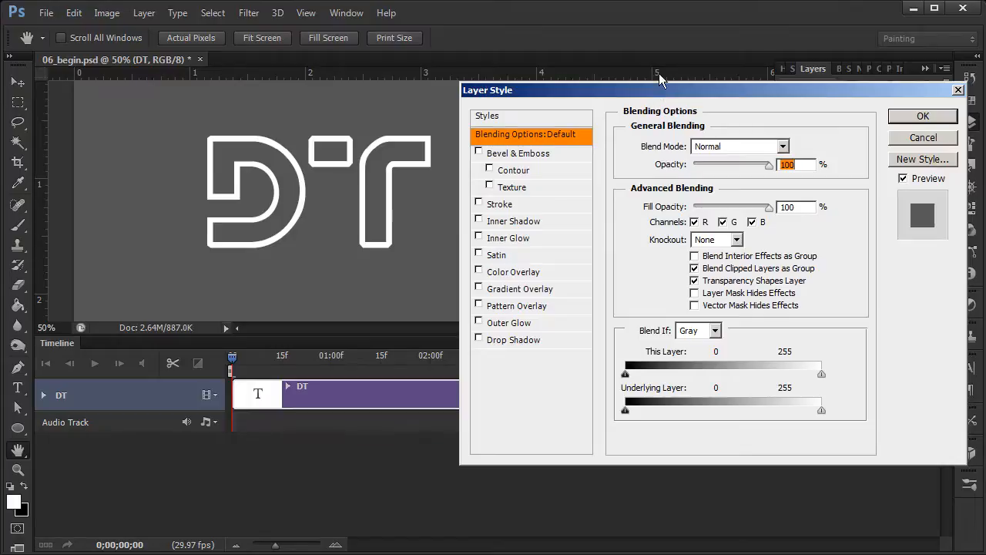
click(539, 290)
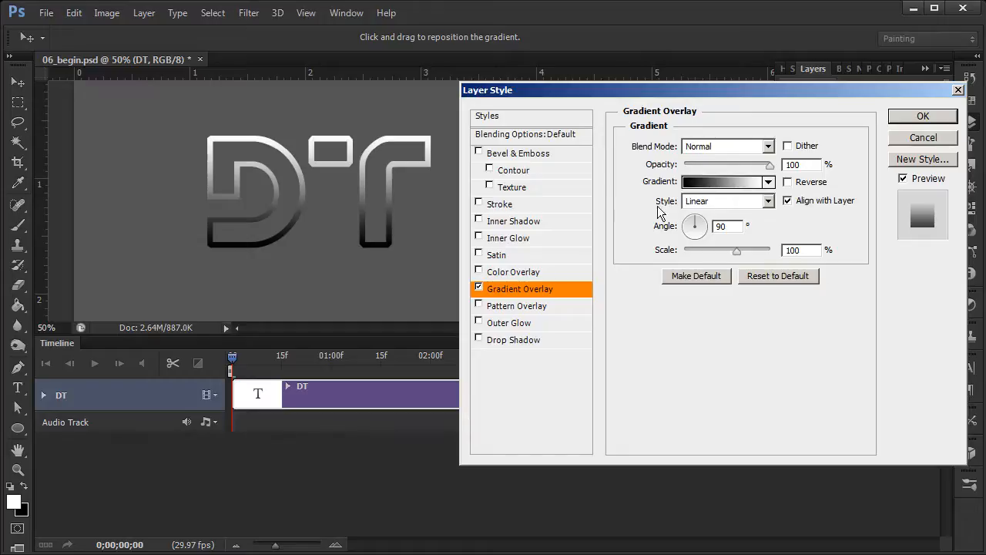
click(721, 201)
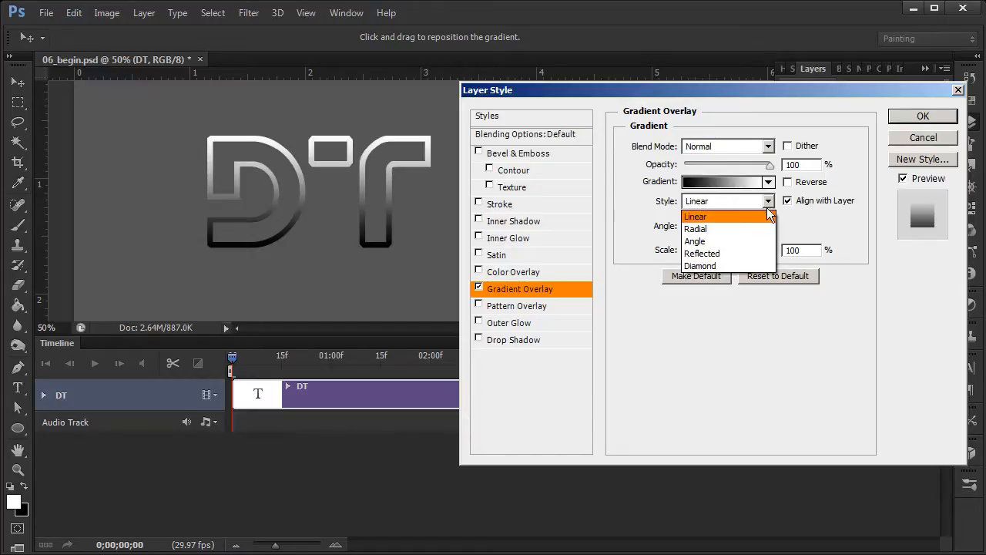
click(713, 253)
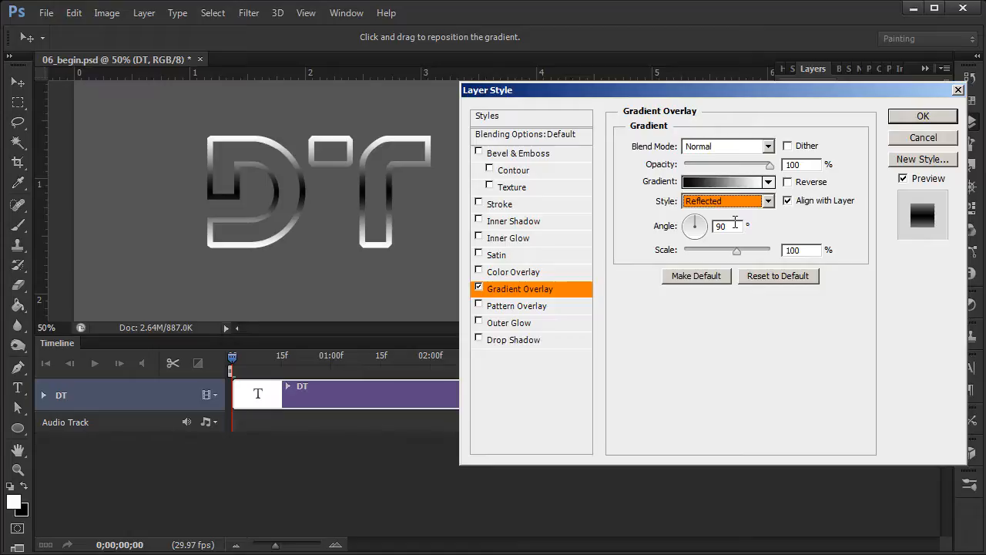
Apply the light-to-dark orange preset, the last one in the gradient presets, to the Gradient Overlay
click(712, 184)
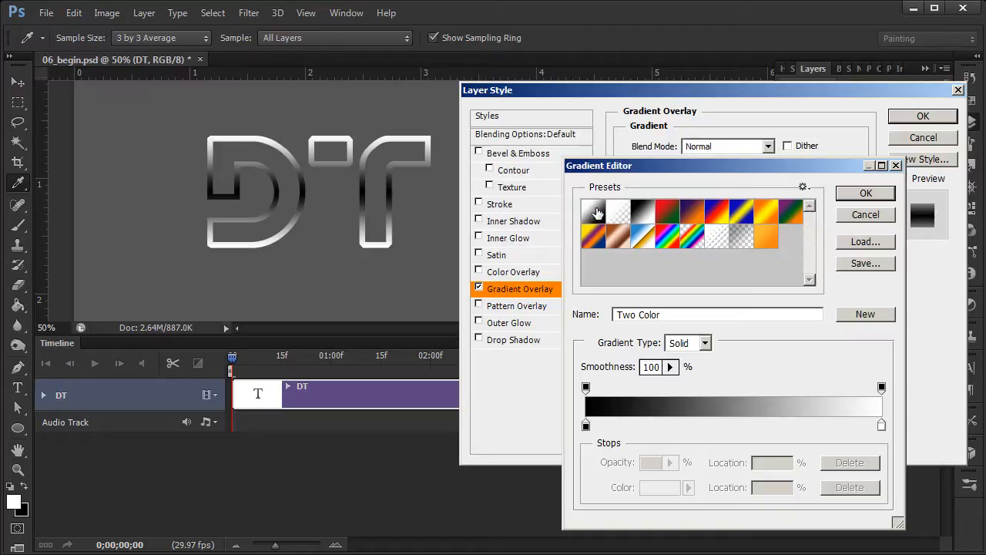
click(775, 240)
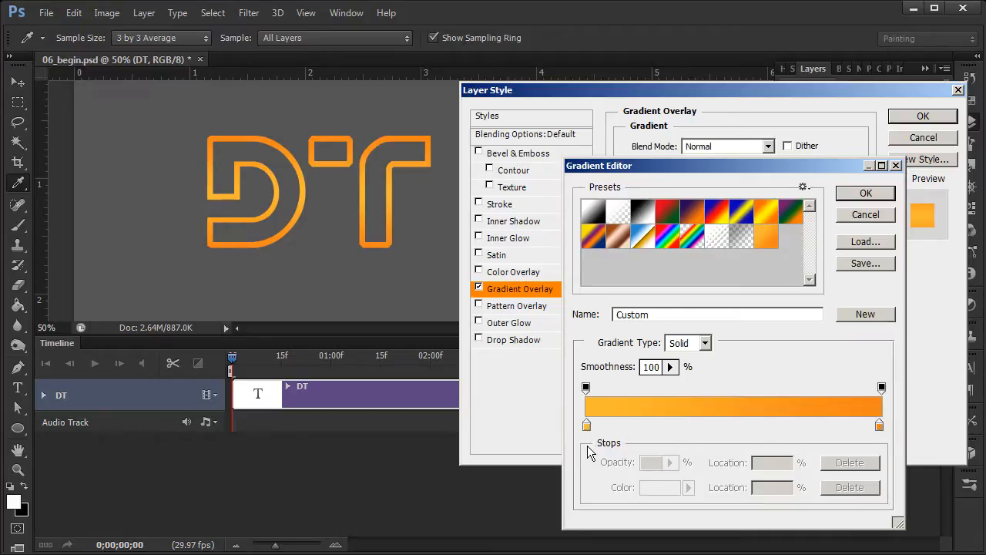
click(865, 193)
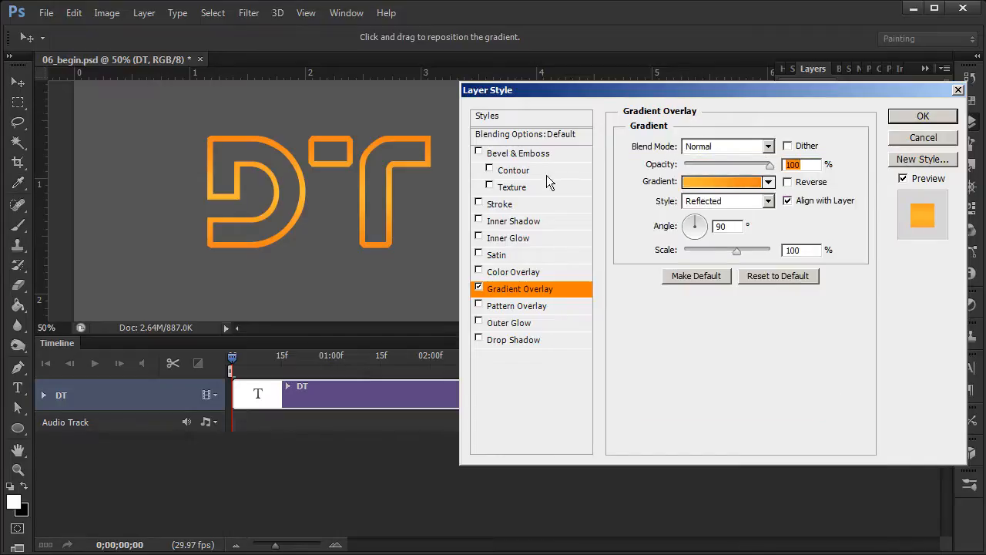
Add a Bevel & Emboss effect with the Chisel Hard technique and a depth of 140%
click(533, 154)
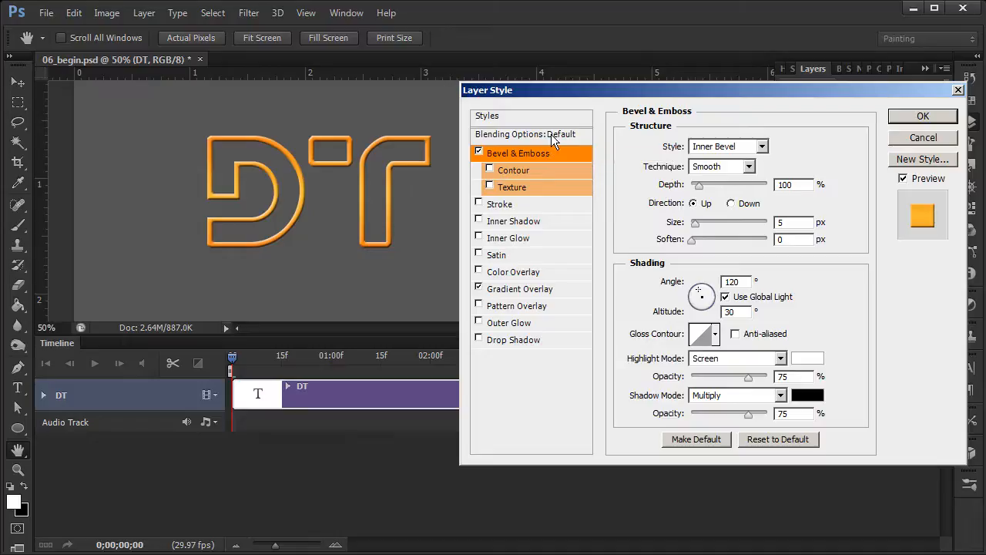
click(750, 167)
click(736, 193)
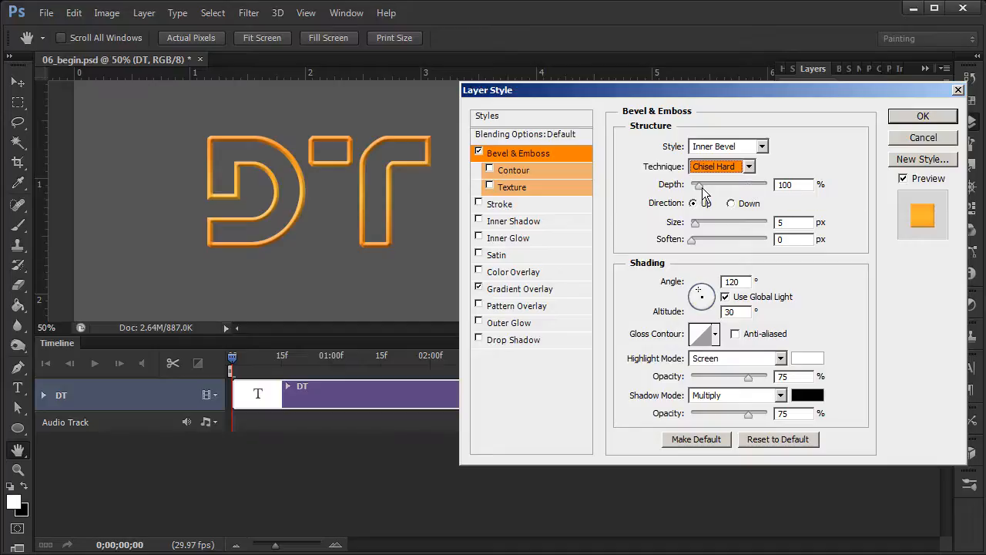
drag(699, 186, 702, 189)
drag(799, 183, 789, 184)
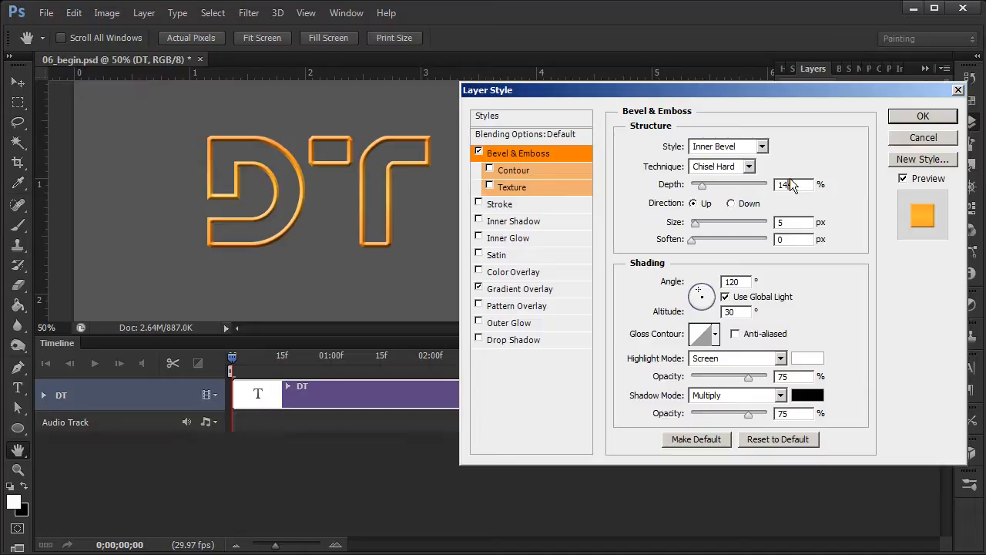
text(0)
key(ctrl+a)
Set the bevel's size to 10 px and soften to 1 px, and turn off Use Global Light for it
drag(694, 223, 699, 224)
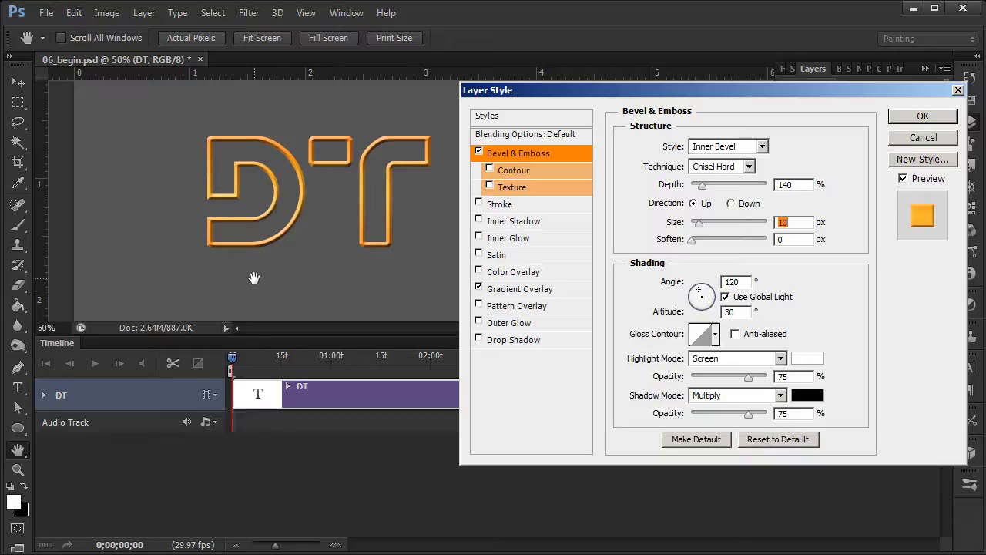
click(692, 241)
drag(692, 240, 693, 241)
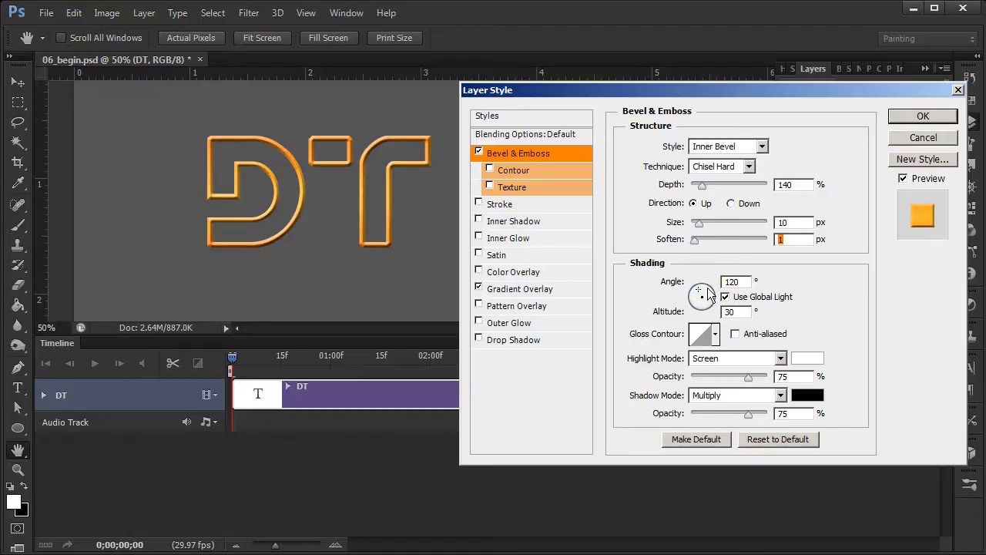
key(ctrl+plus)
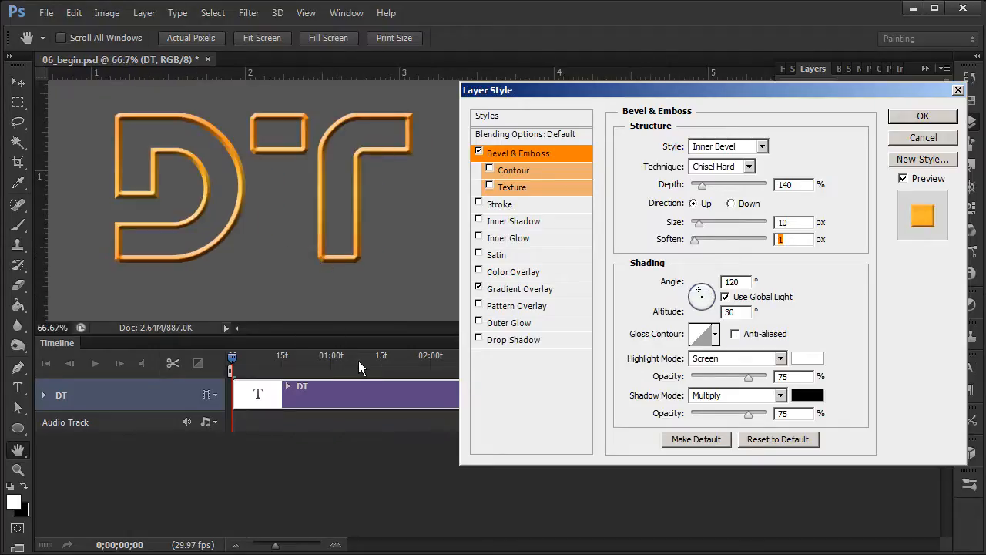
click(736, 302)
Add a Drop Shadow with distance 27 px, size 25 px and Use Global Light off, and apply the layer style
click(514, 339)
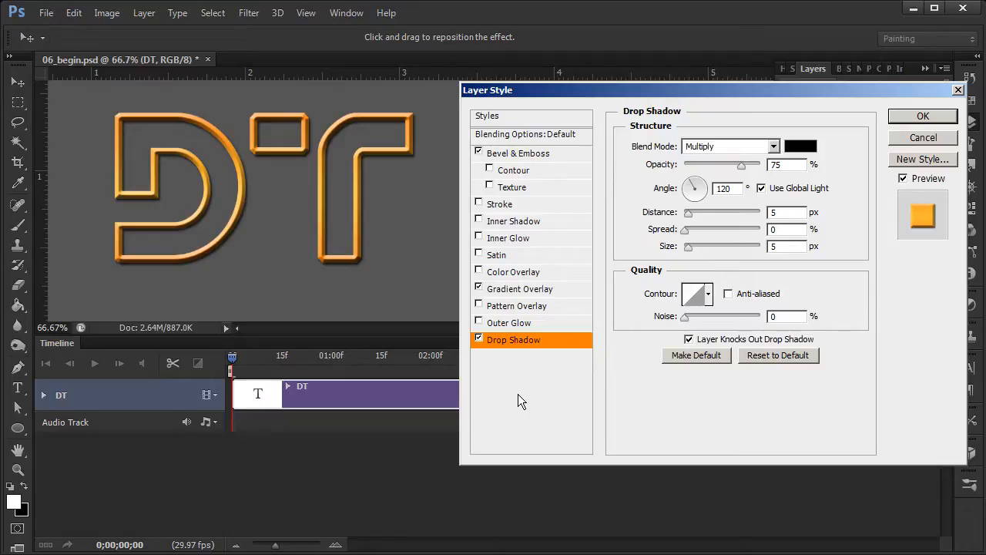
drag(688, 213, 705, 215)
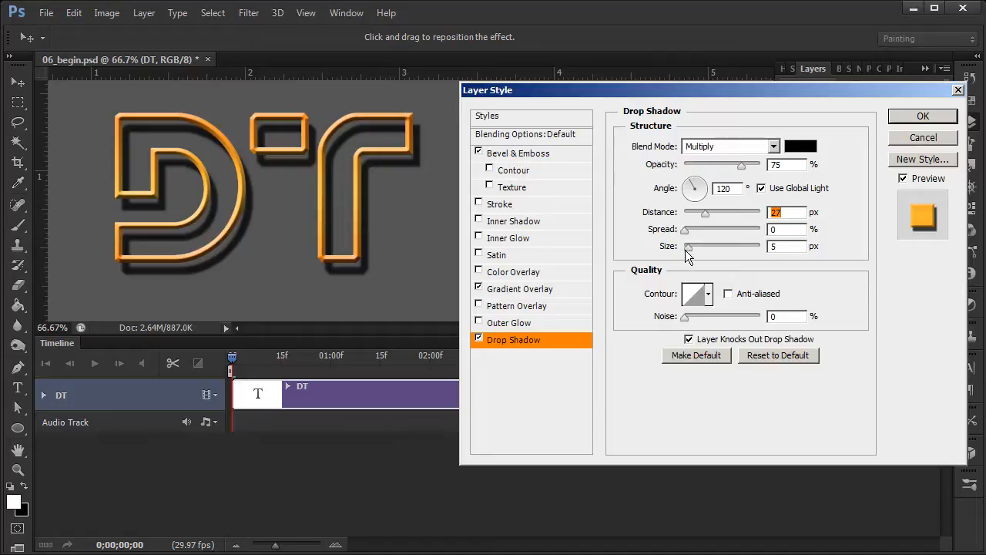
drag(687, 249, 696, 249)
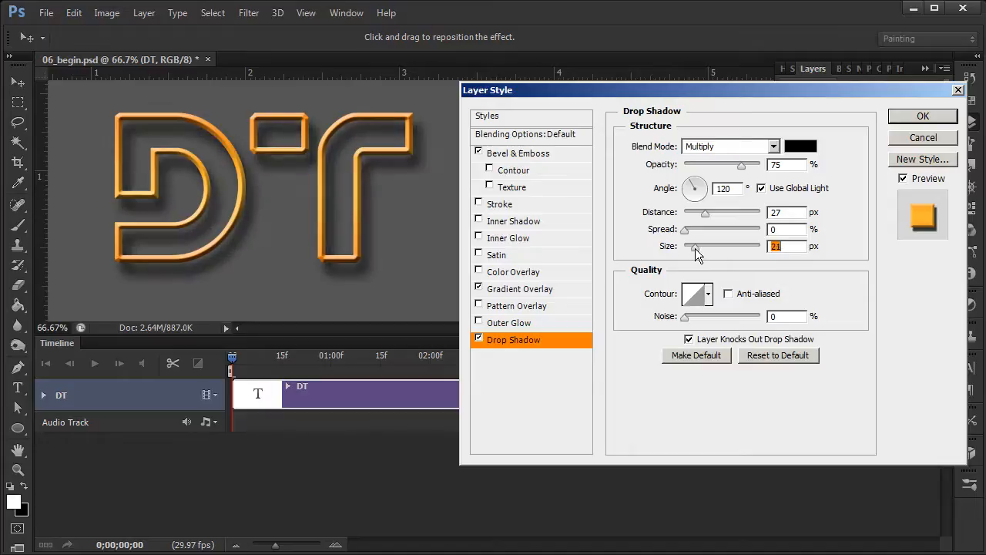
click(778, 246)
drag(776, 243, 792, 229)
text(5)
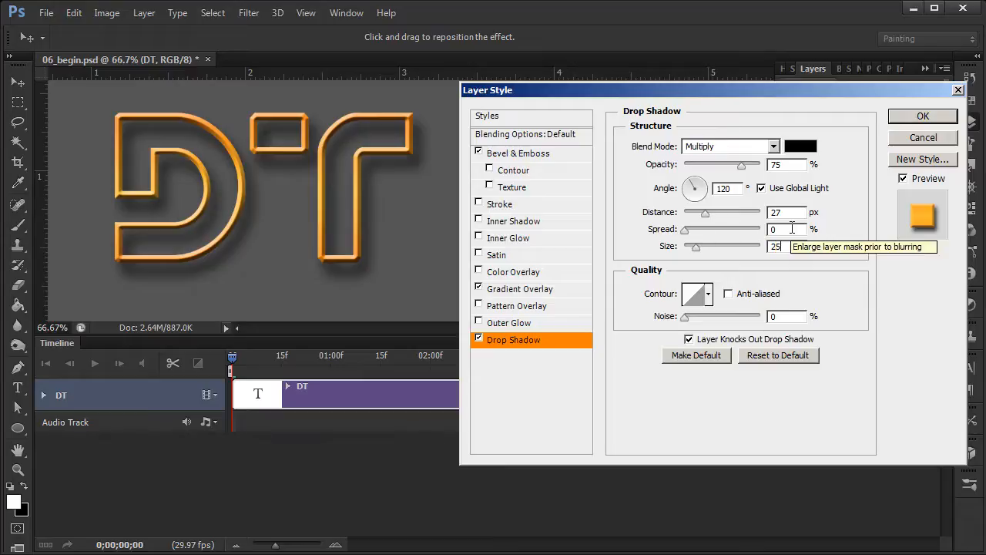
double_click(790, 246)
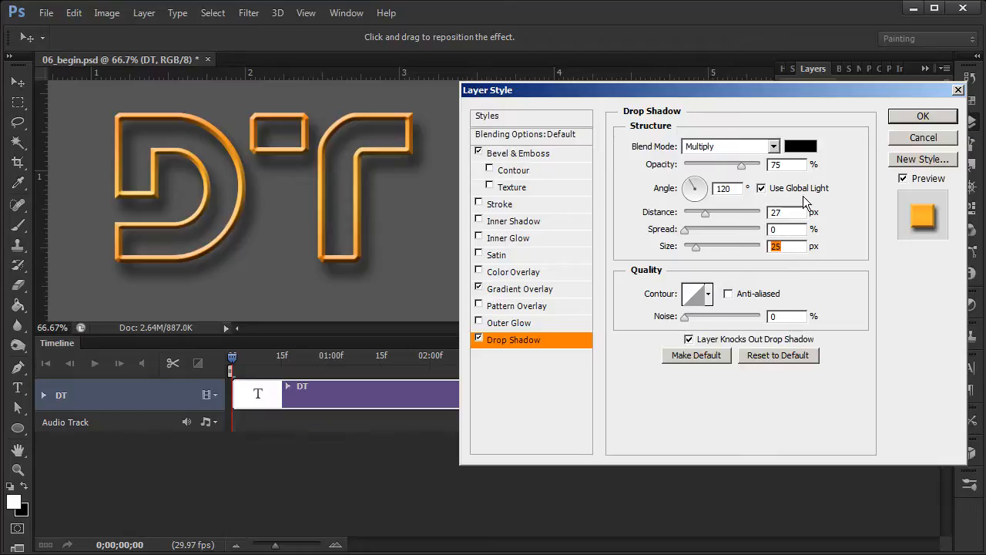
click(762, 189)
click(921, 116)
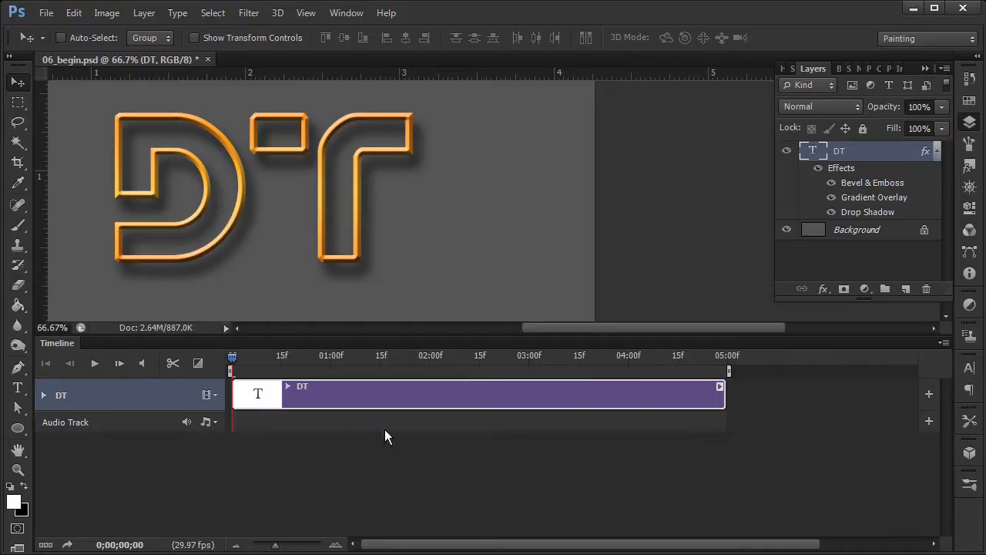
Set a Style keyframe at the start of the DT track and move the playhead to 0;00;01;11
click(43, 395)
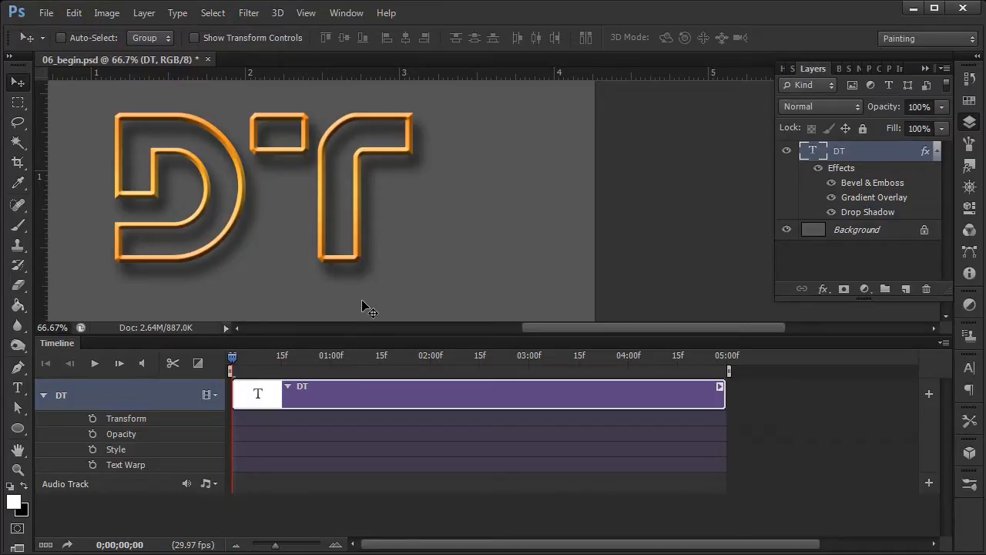
click(93, 449)
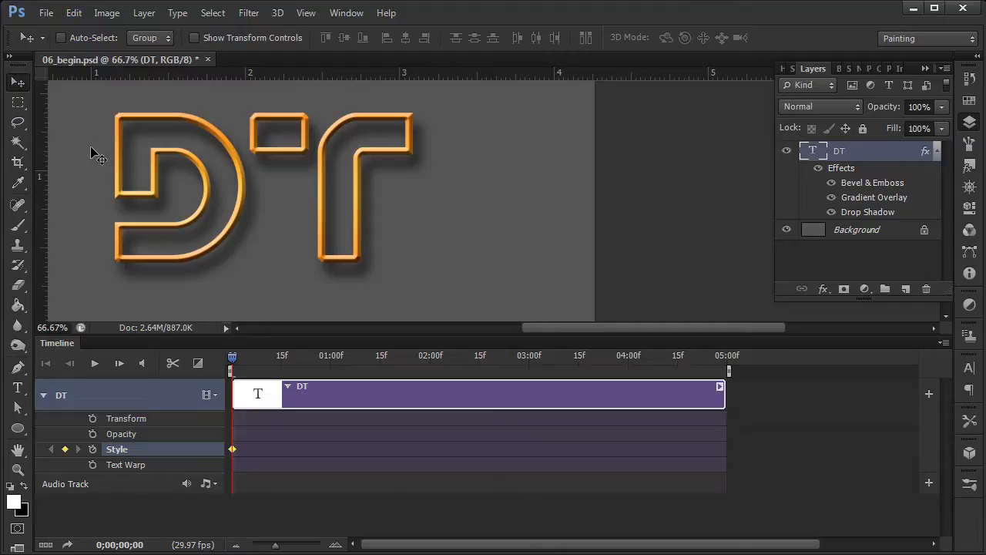
drag(233, 357, 366, 371)
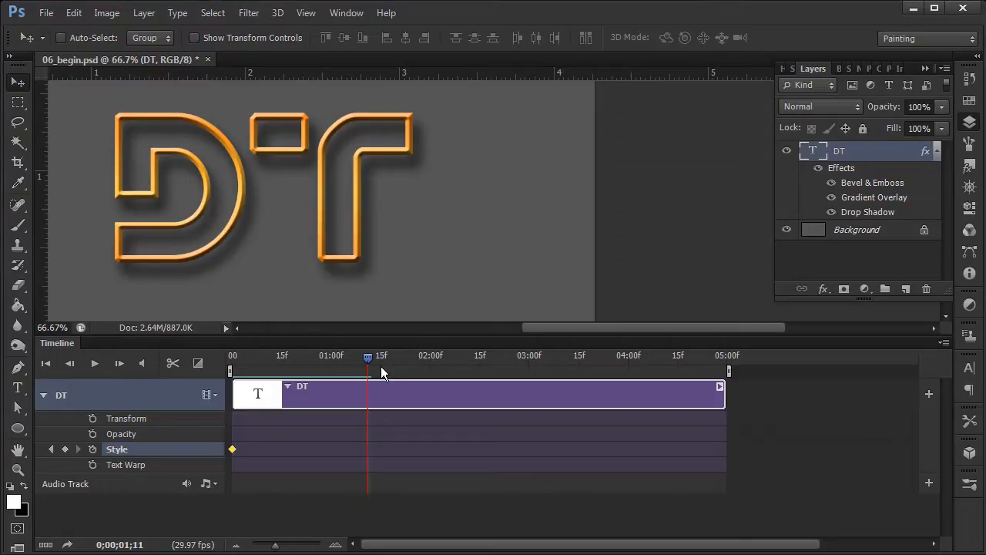
Change the DT layer's Bevel & Emboss lighting to an angle of -135° and an altitude of 21°
double_click(880, 155)
drag(762, 89, 722, 85)
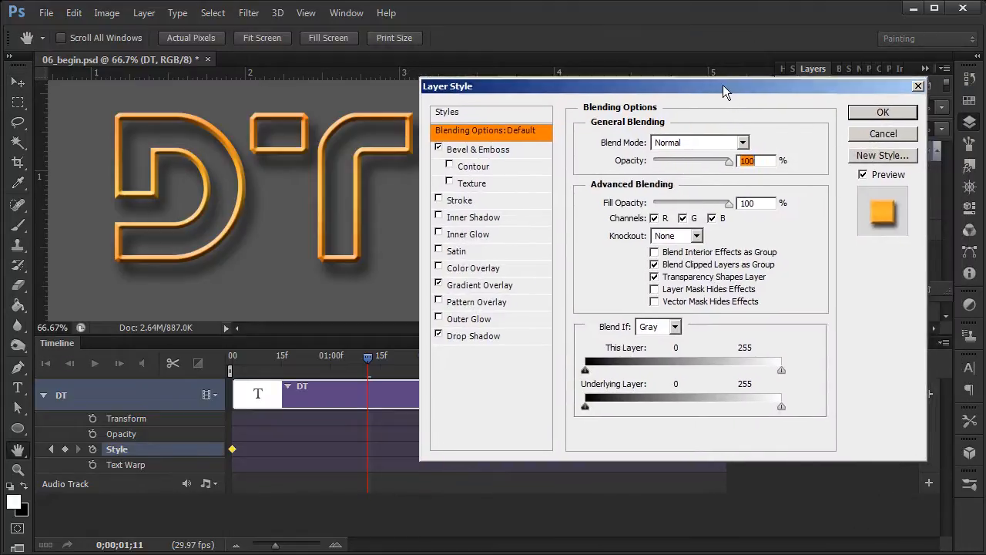
click(505, 148)
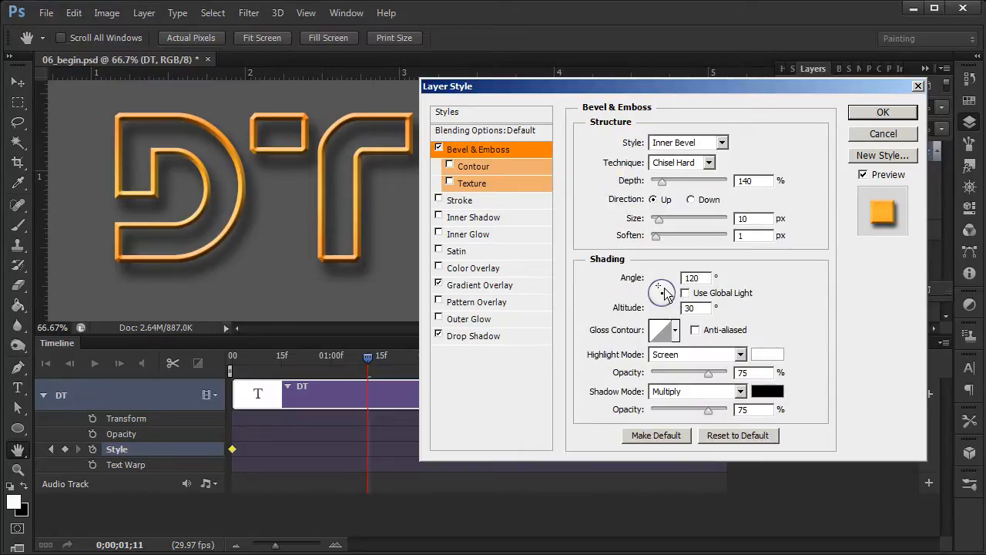
drag(663, 291, 659, 302)
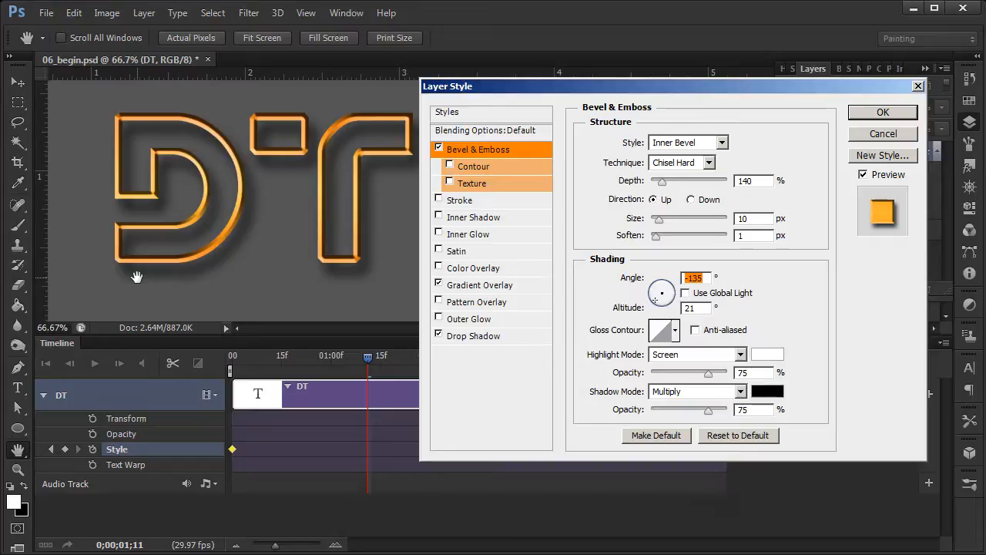
Set the Drop Shadow angle to -135° and apply the layer style at the current playhead time
click(492, 339)
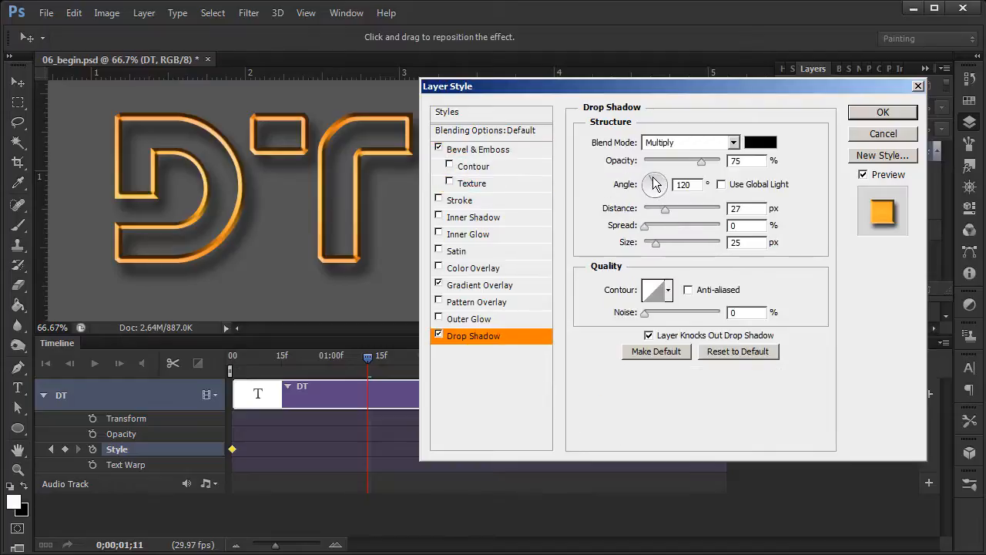
drag(652, 181, 687, 185)
click(699, 185)
text(35)
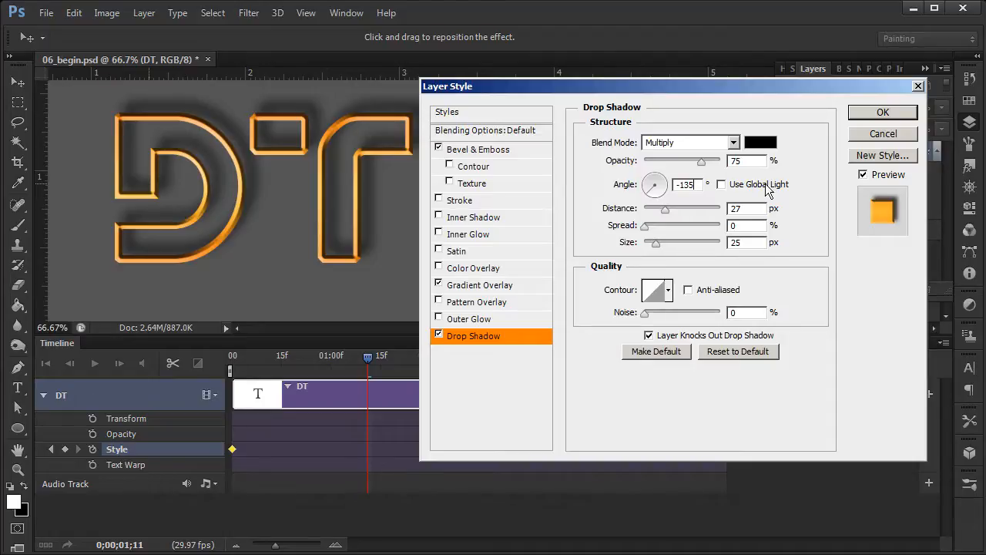
click(882, 113)
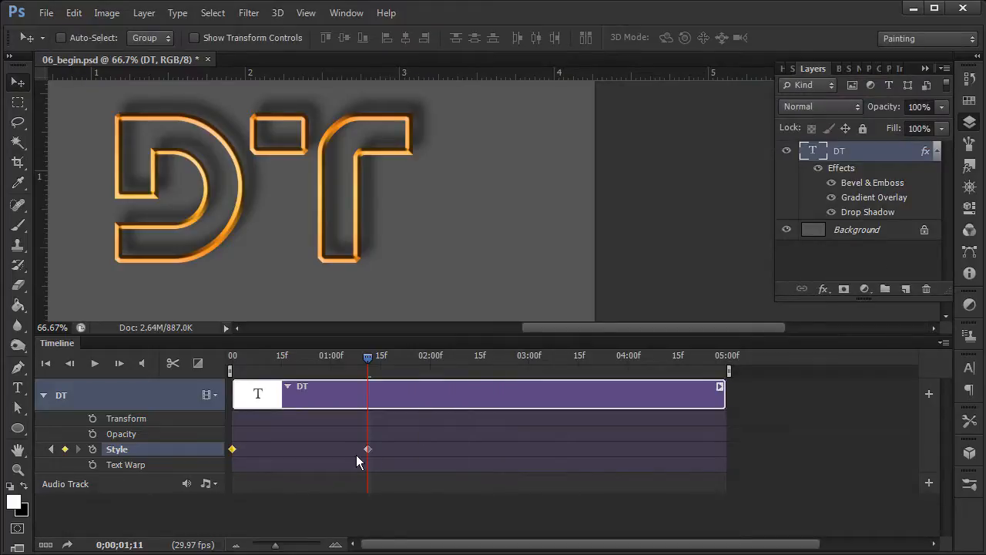
Scrub back to the start of the timeline and play the style animation to review it
mouse_move(359, 356)
mouse_down()
mouse_move(231, 357)
mouse_move(369, 370)
mouse_up()
drag(316, 368, 239, 365)
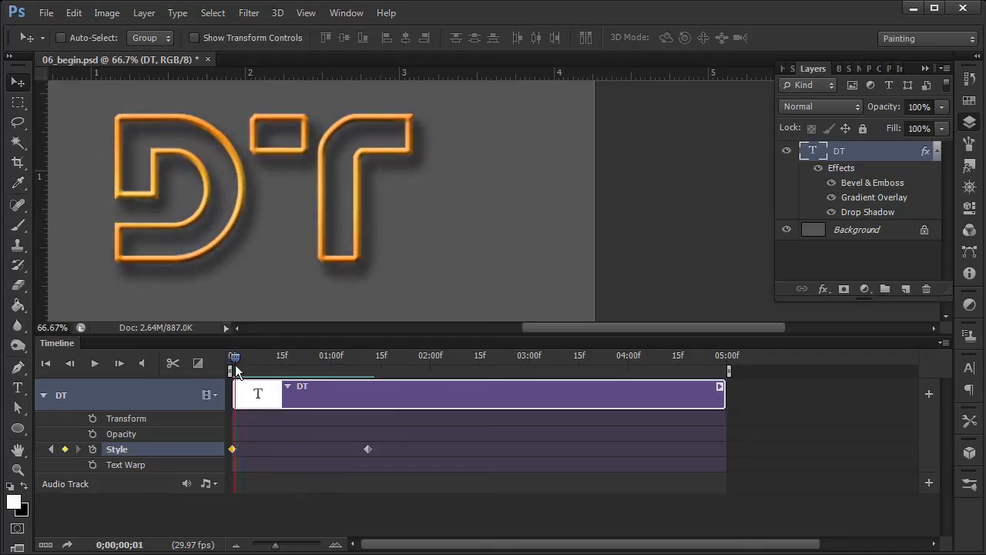
click(95, 364)
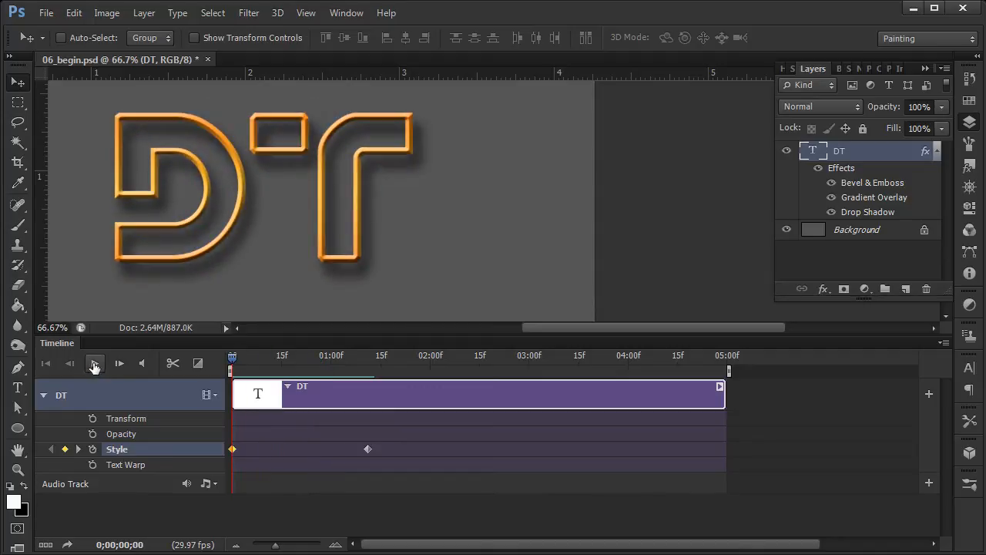
Play the DT style animation and return the playhead to the start of the timeline
click(95, 363)
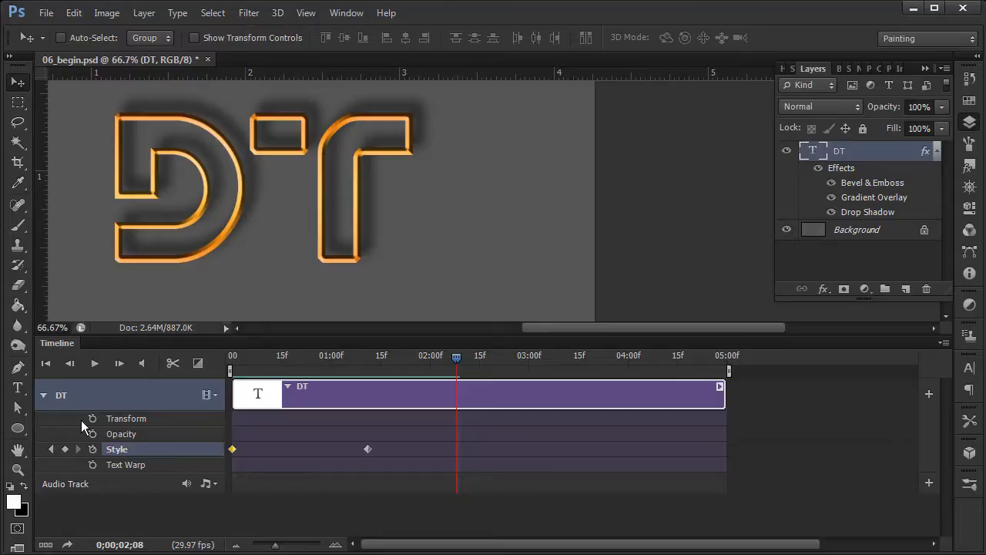
drag(456, 358, 234, 362)
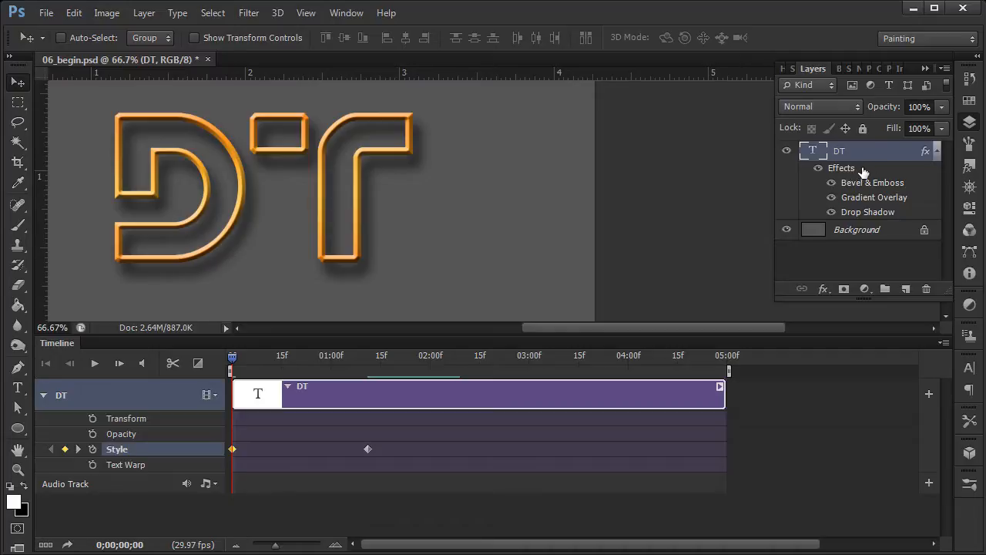
Hide the DT layer's effects, add a Fade With Black transition at the start of its clip and shorten it to about 25 frames
click(819, 168)
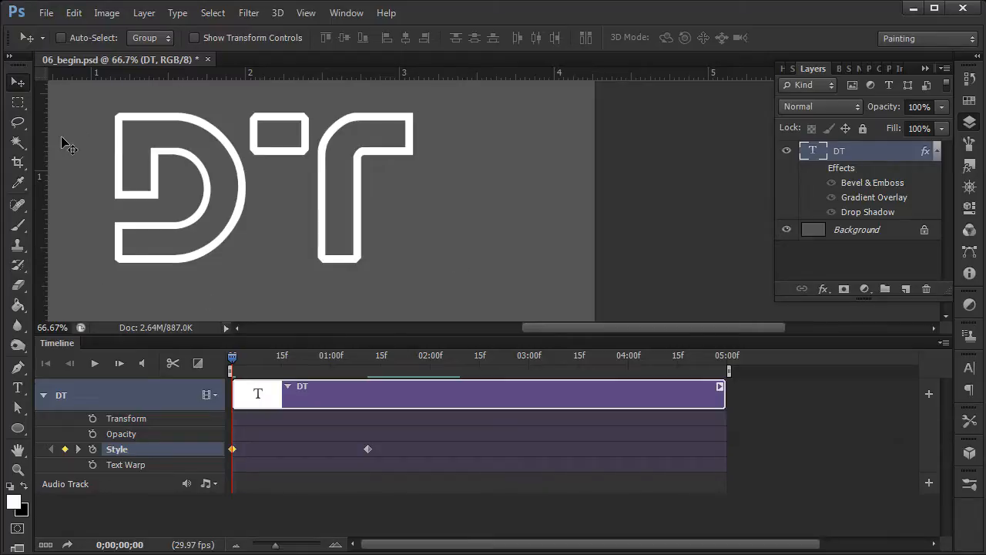
click(198, 367)
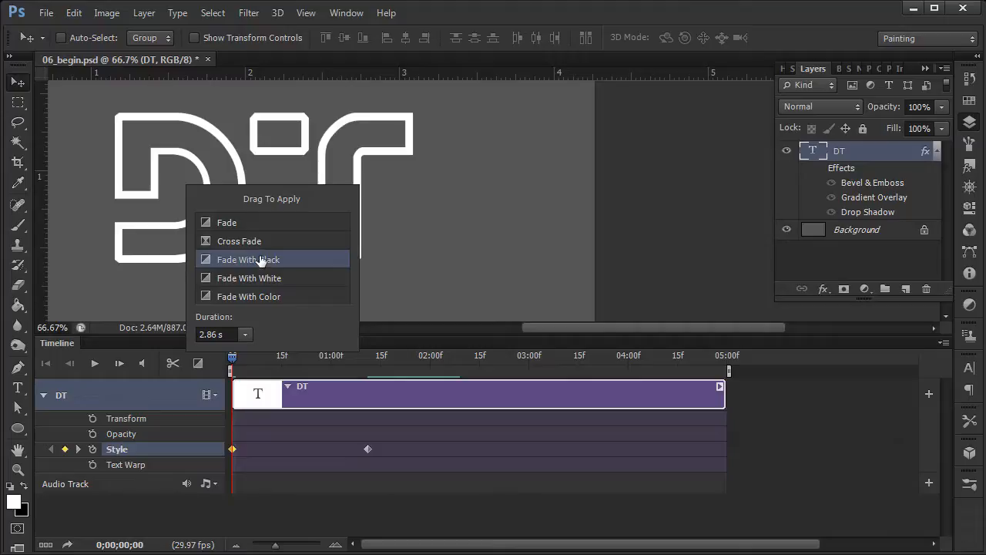
drag(266, 260, 267, 403)
click(471, 402)
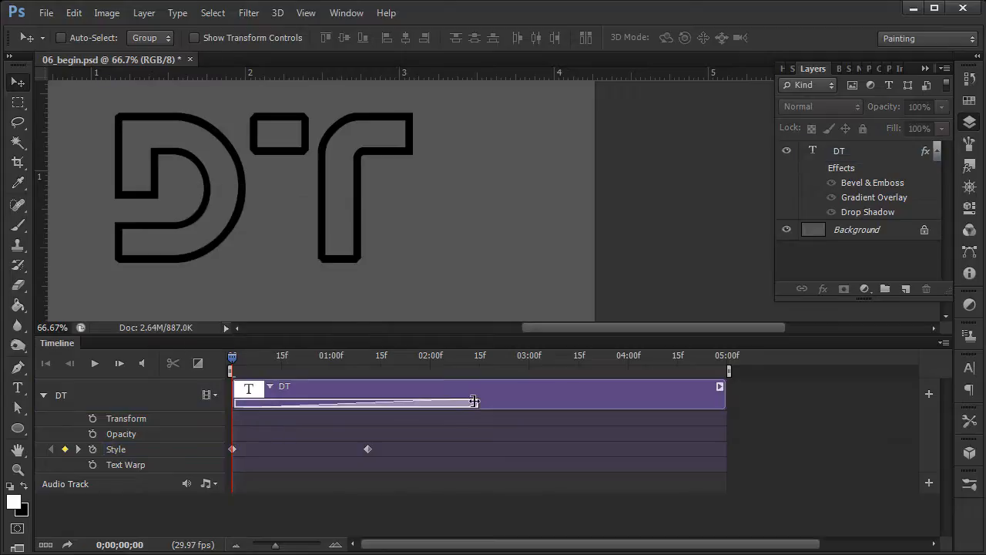
drag(477, 402, 313, 402)
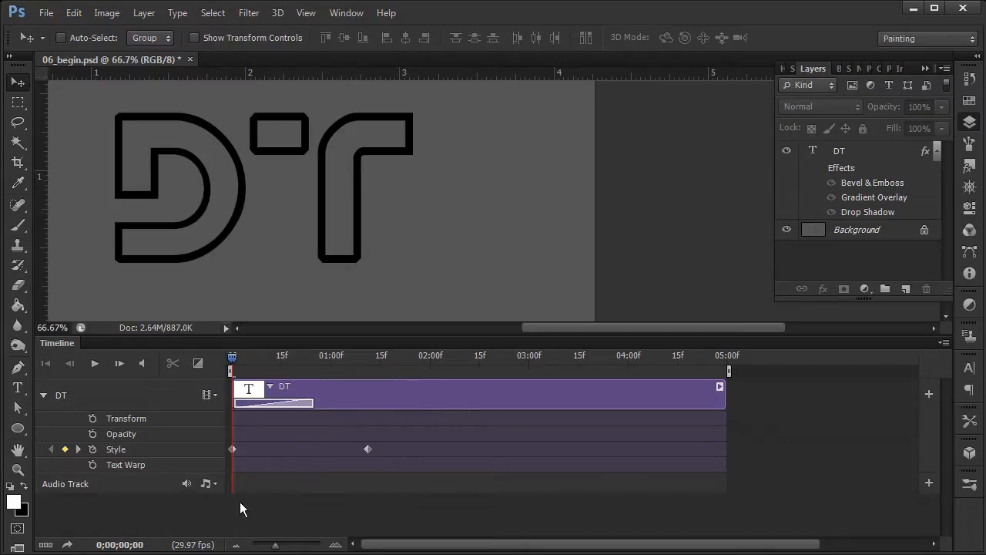
Preview the DT text's fade from black over the first second with the whole canvas in view
mouse_move(231, 360)
mouse_down()
mouse_move(314, 365)
mouse_move(231, 365)
mouse_up()
key(ctrl+minus)
key(ctrl+minus)
key(ctrl+minus)
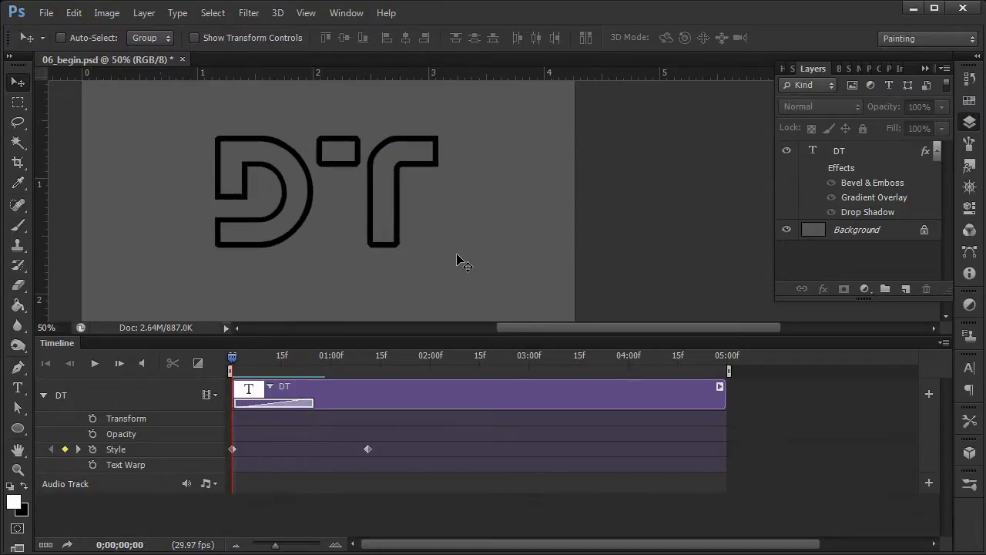
mouse_move(232, 357)
mouse_down()
mouse_move(353, 362)
mouse_move(231, 362)
mouse_up()
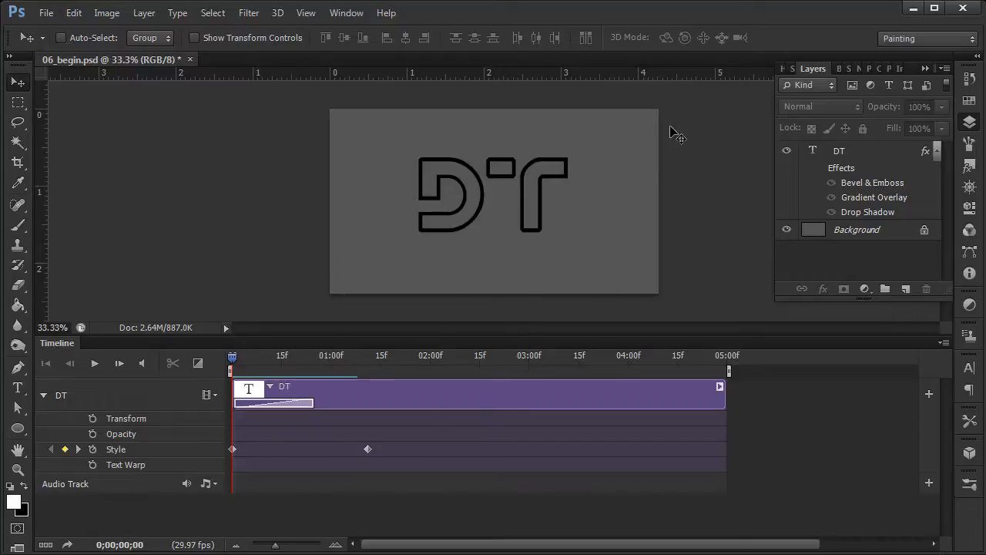
Convert the Background into a regular layer named Layer 0 so it gets its own timeline track
click(851, 231)
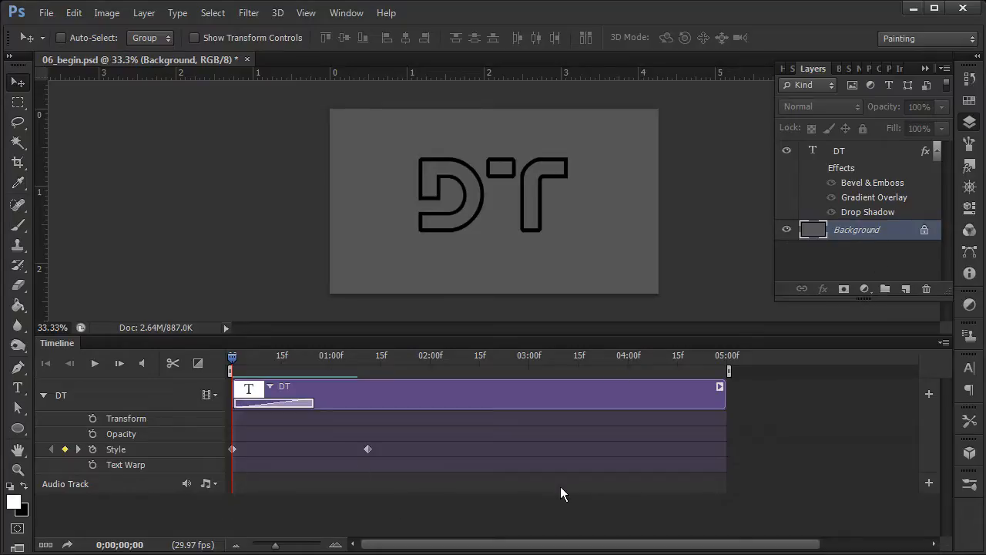
right_click(870, 230)
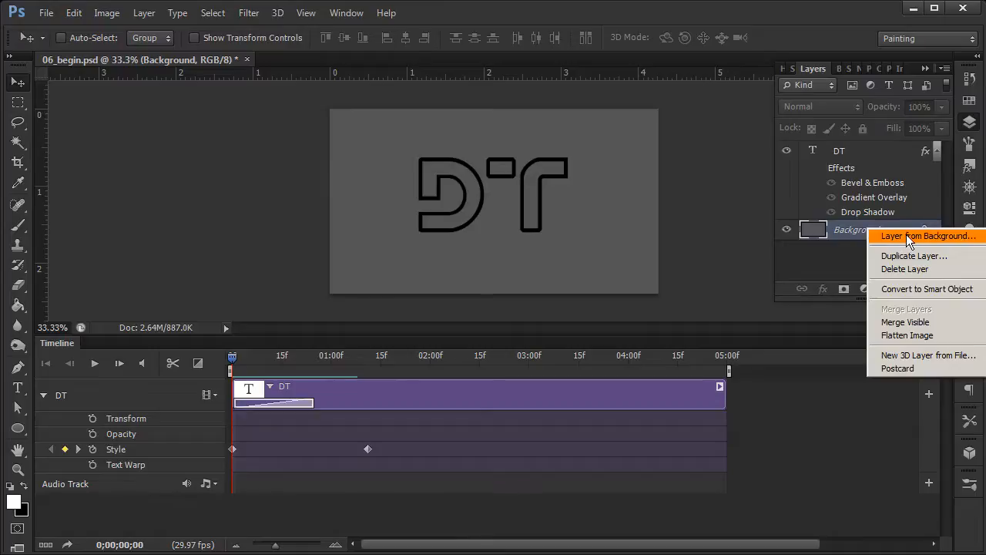
click(902, 235)
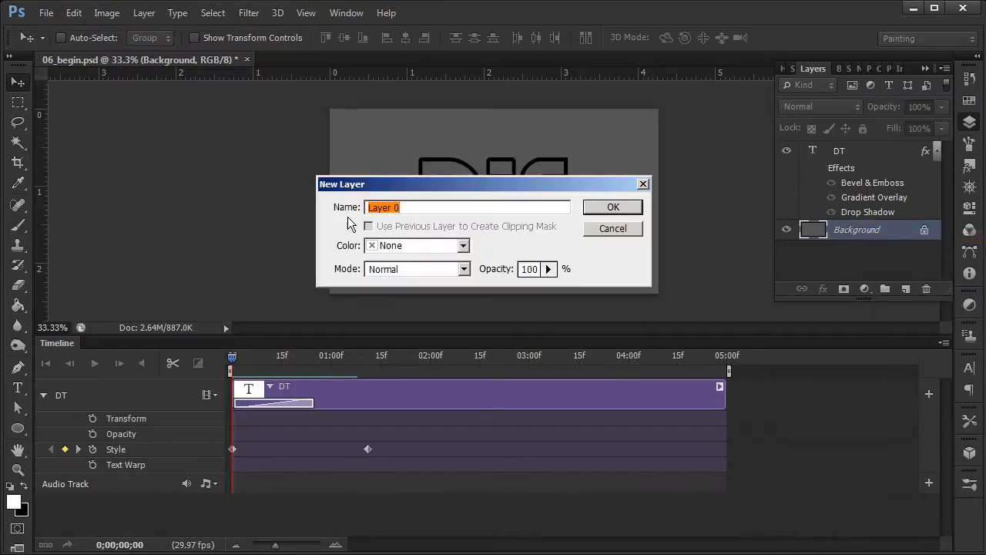
click(619, 206)
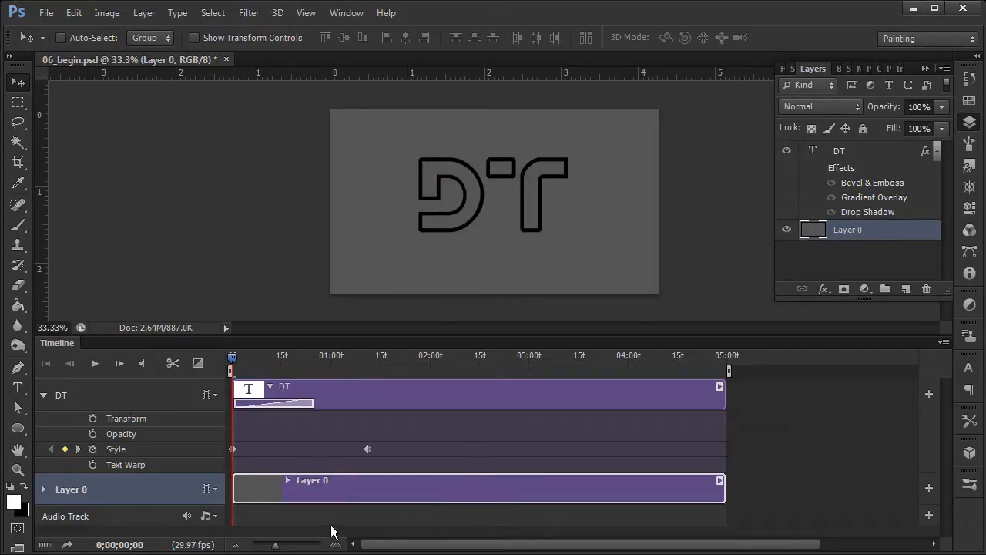
Add a Fade With Black transition at the start of the Layer 0 clip and shorten it to match the DT fade's length
click(199, 363)
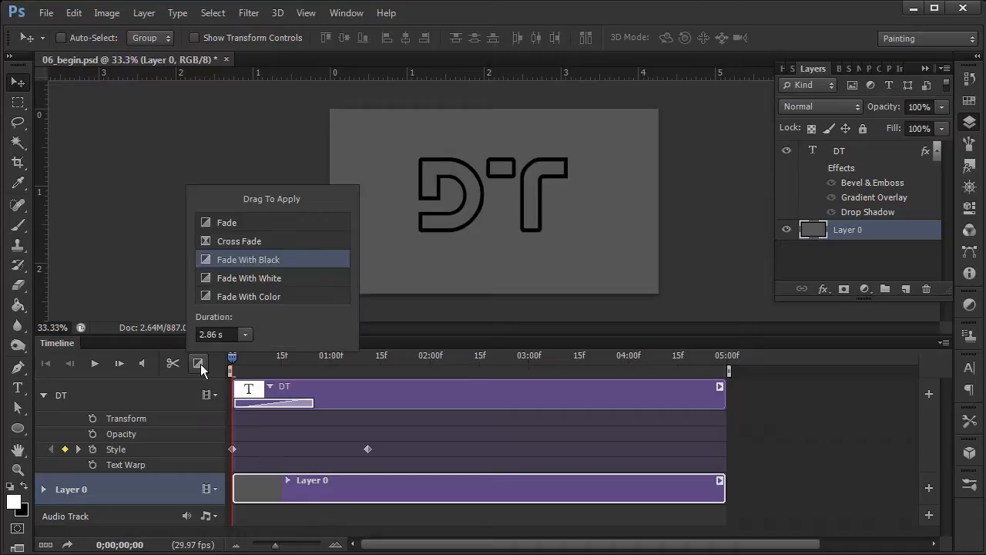
drag(252, 266, 277, 497)
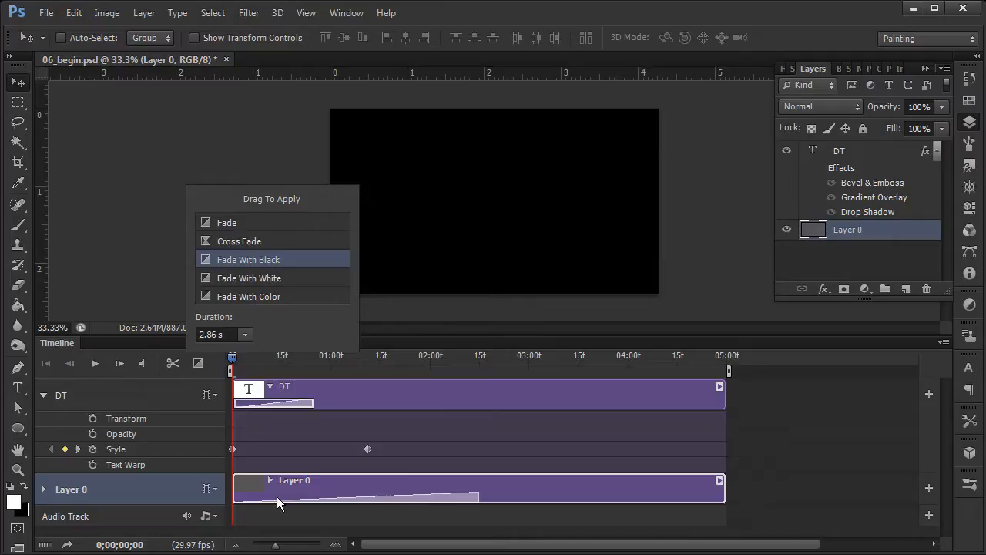
click(476, 497)
drag(477, 497, 321, 496)
drag(245, 370, 313, 371)
drag(317, 497, 313, 497)
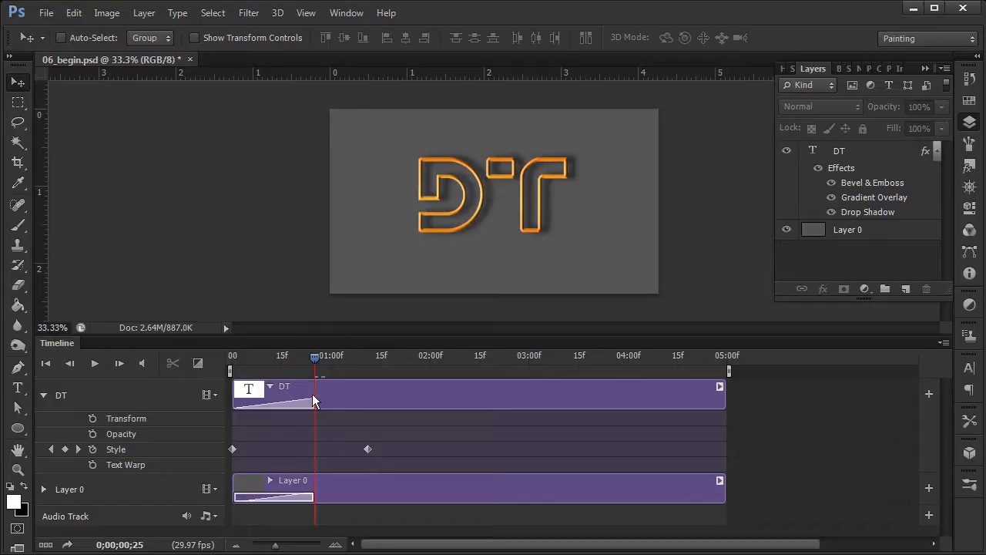
Play the animation twice from the start of the timeline to review both fades together with the style change
drag(315, 356, 220, 353)
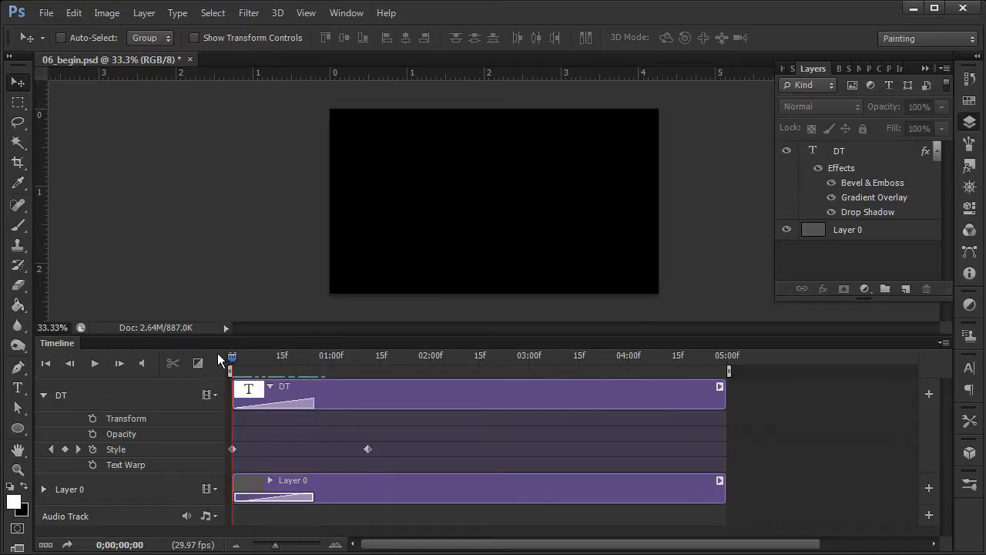
click(95, 363)
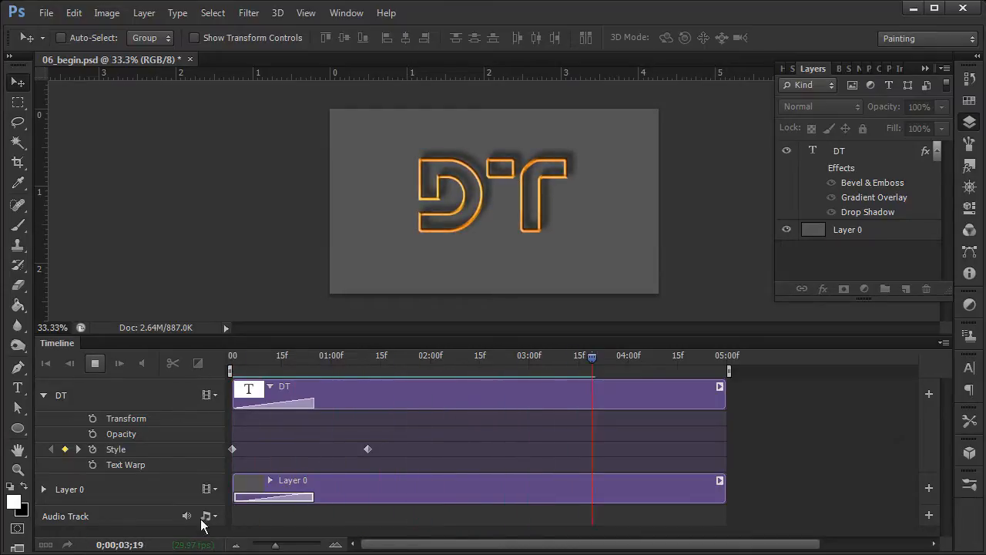
click(95, 363)
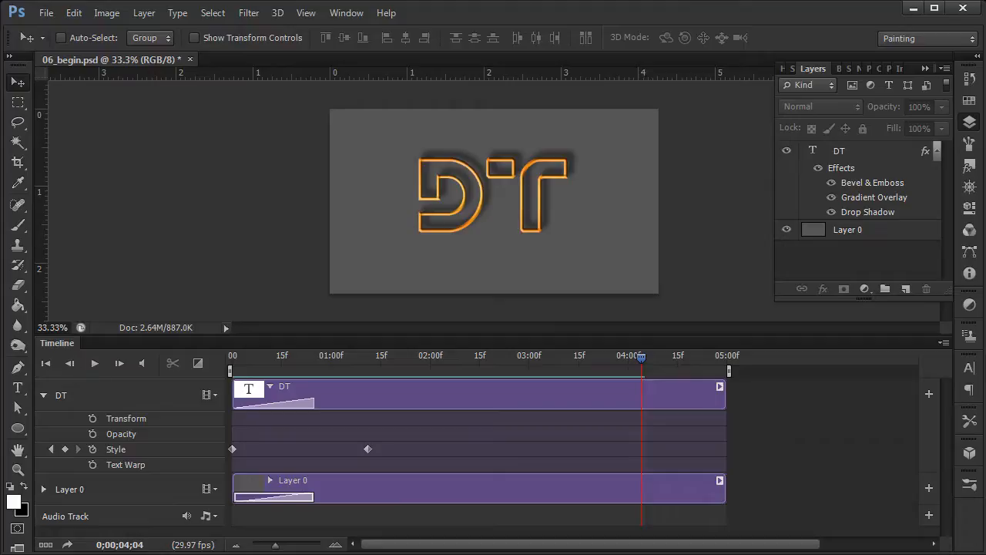
drag(641, 356, 217, 355)
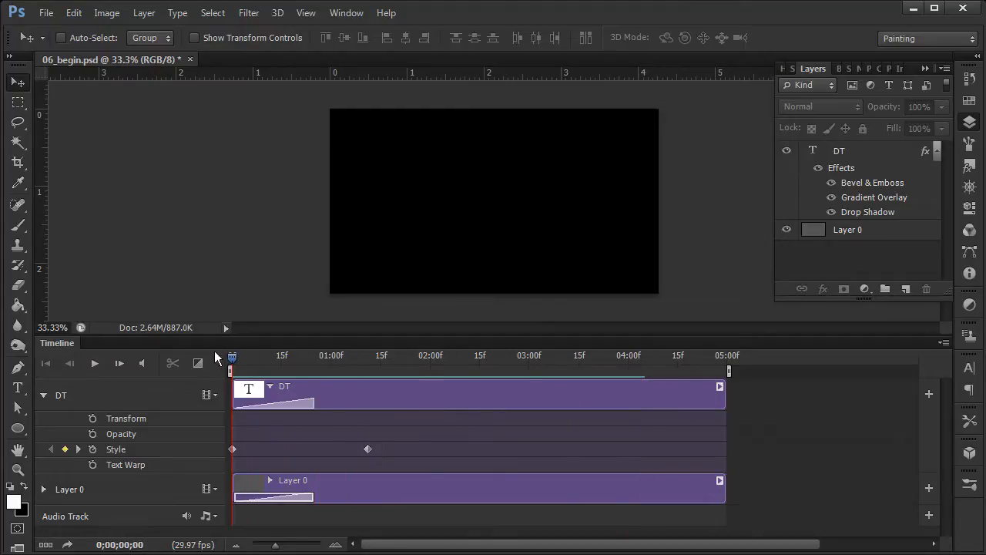
click(95, 363)
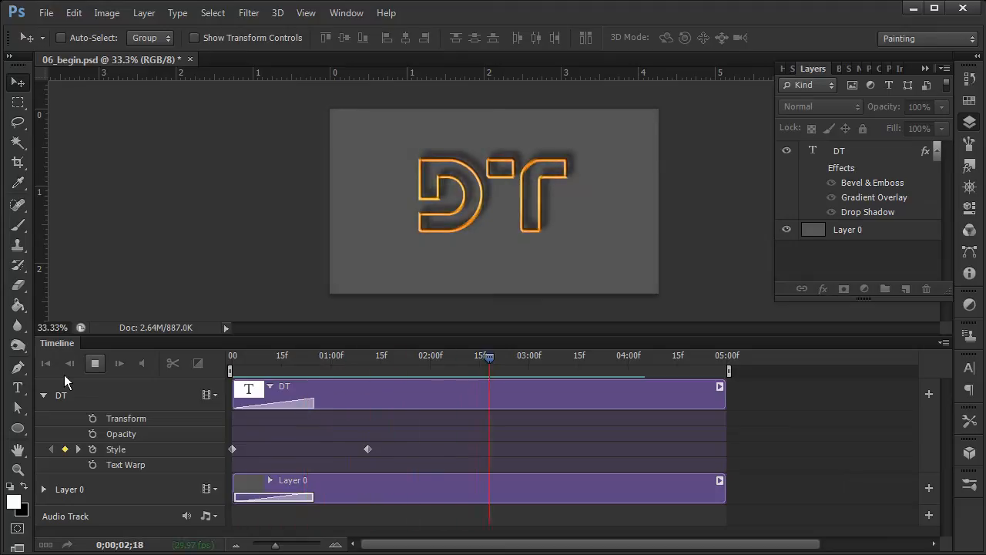
click(95, 364)
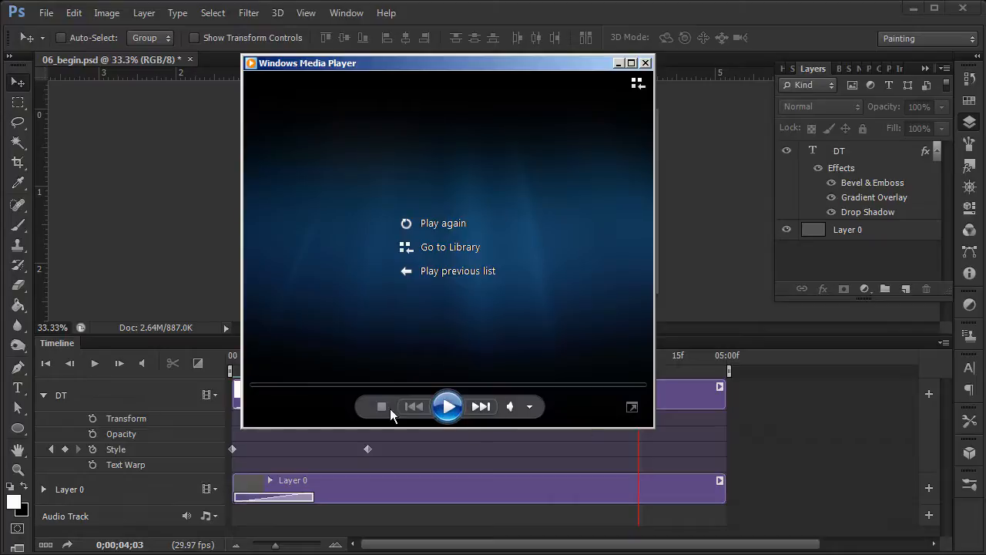
Switch to Windows Media Player, play the finished DT video and close the player
click(449, 408)
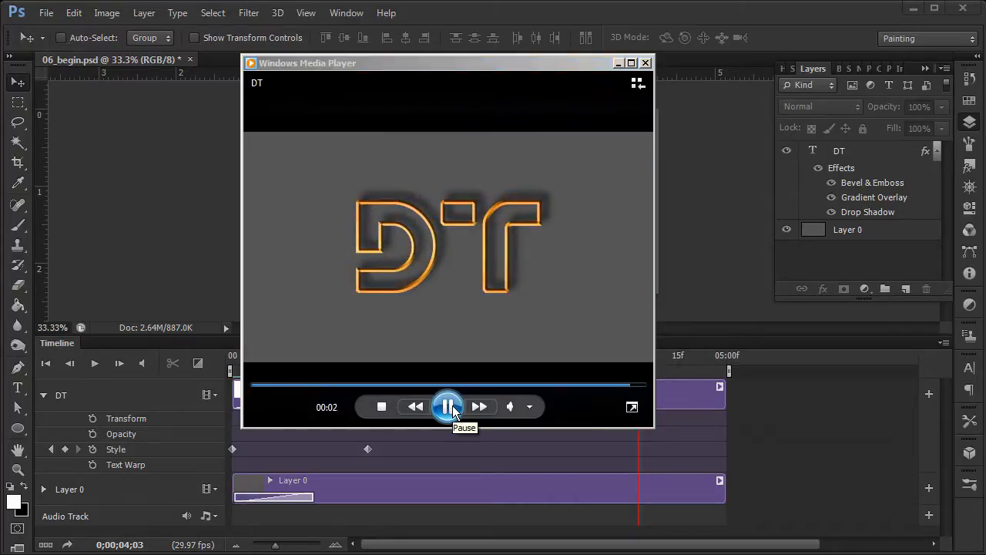
click(439, 416)
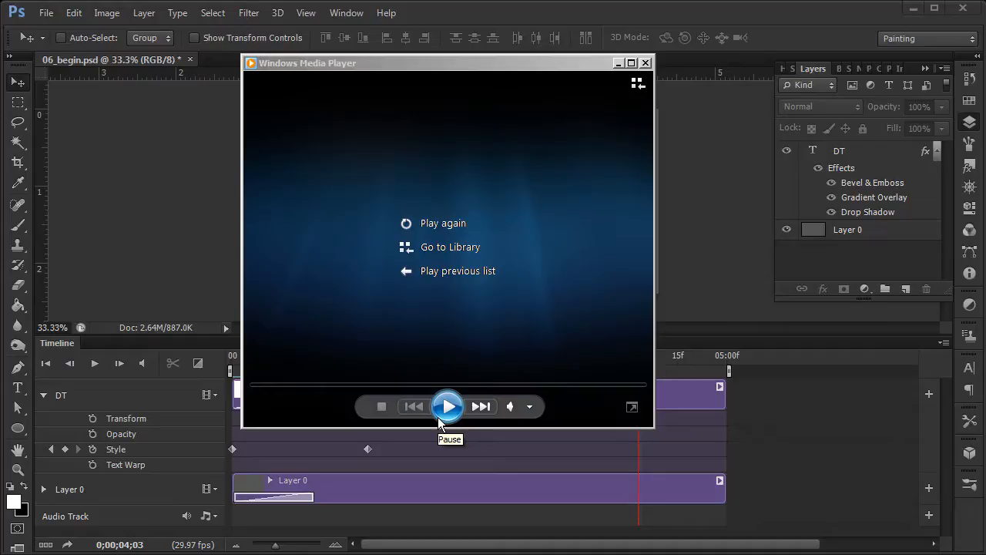
click(646, 63)
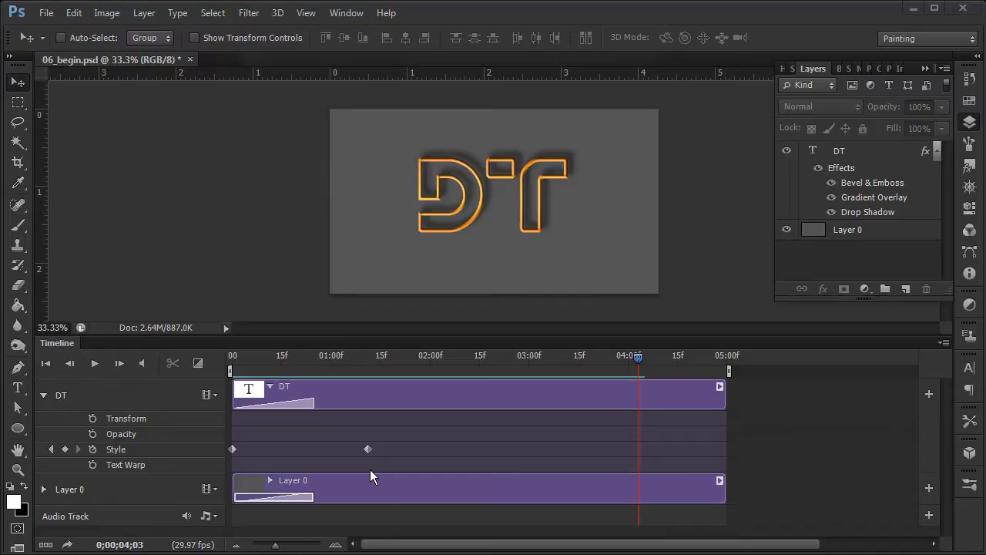
Move the playhead to 0;00;04;00 and apply the blue preset style to the DT layer as a third Style keyframe
key(ctrl+z)
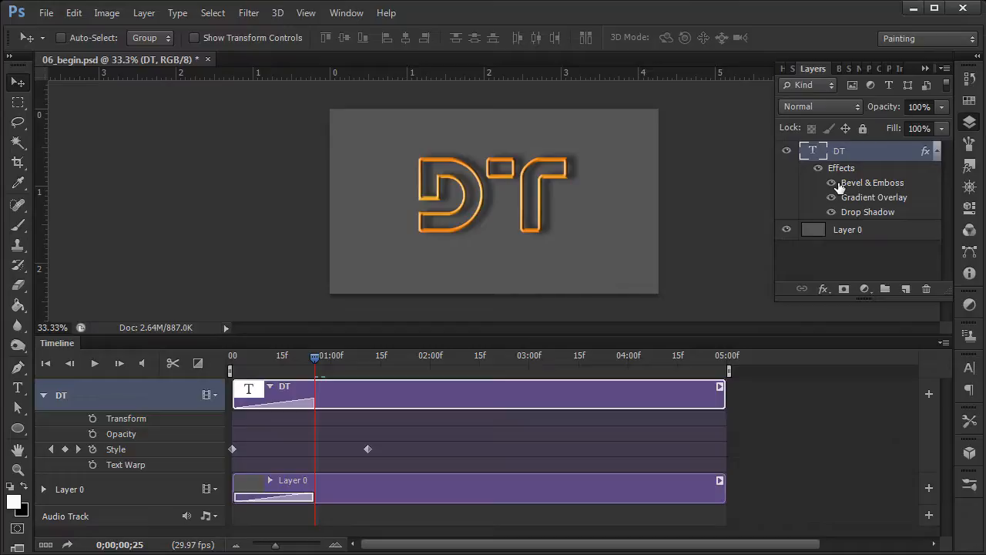
drag(326, 365, 628, 372)
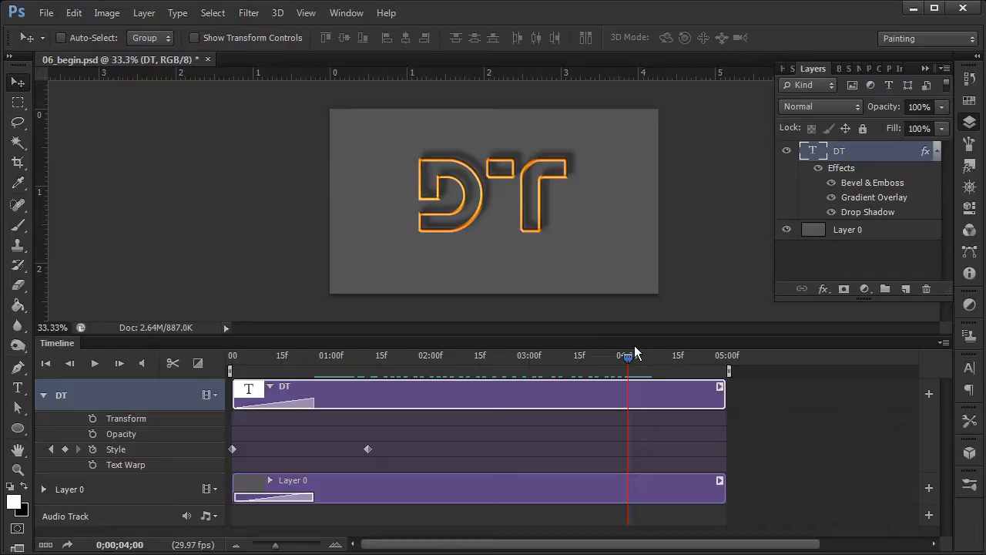
click(965, 166)
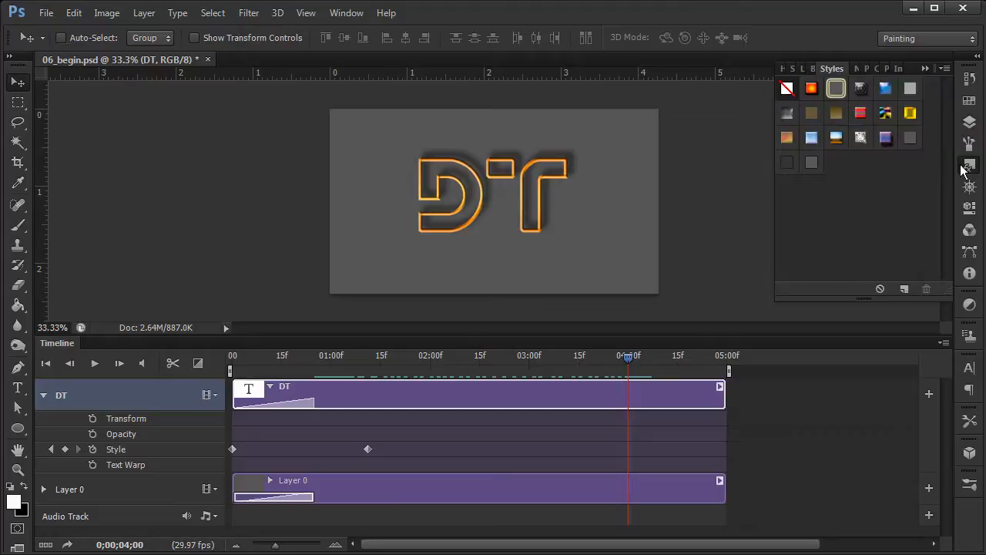
click(886, 90)
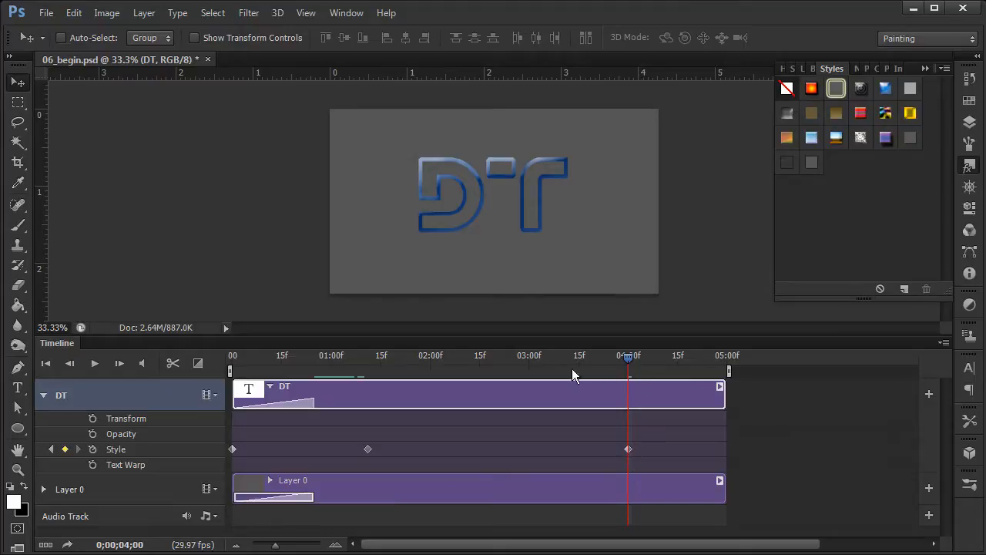
Play and scrub between the Style keyframes at 0;00;01;11 and 0;00;04;00 to examine the transition from the orange to the blue style
click(51, 448)
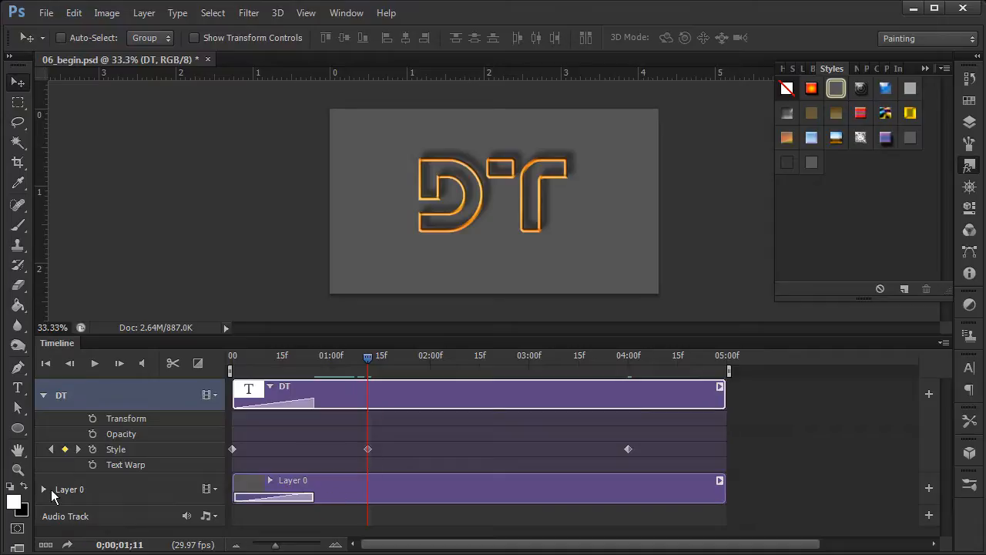
click(95, 363)
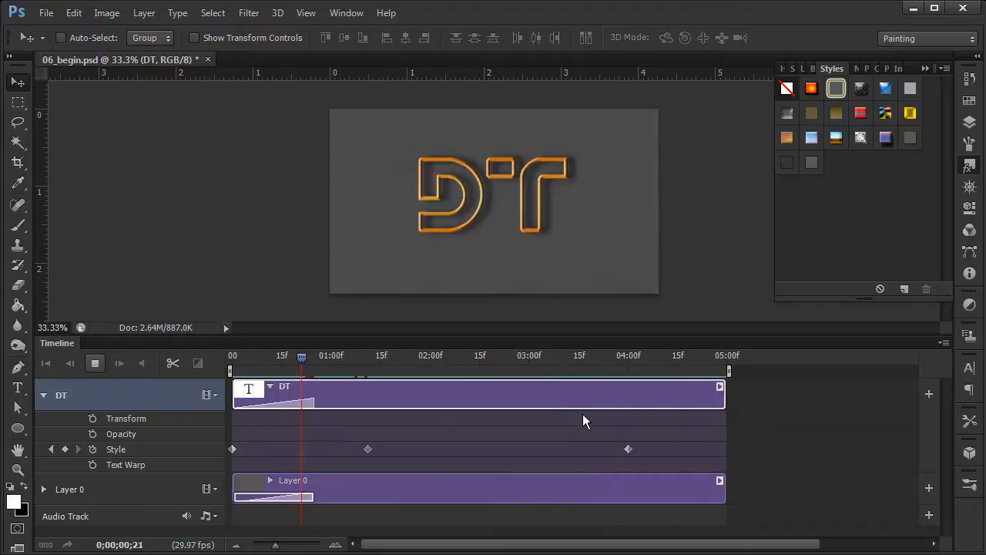
click(96, 364)
drag(370, 358, 621, 436)
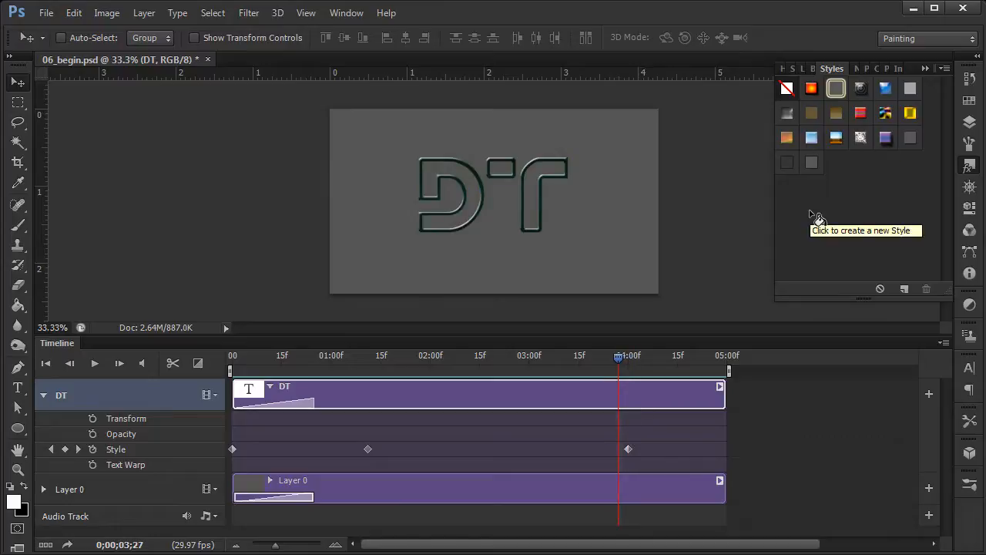
drag(617, 356, 622, 402)
drag(629, 364, 370, 380)
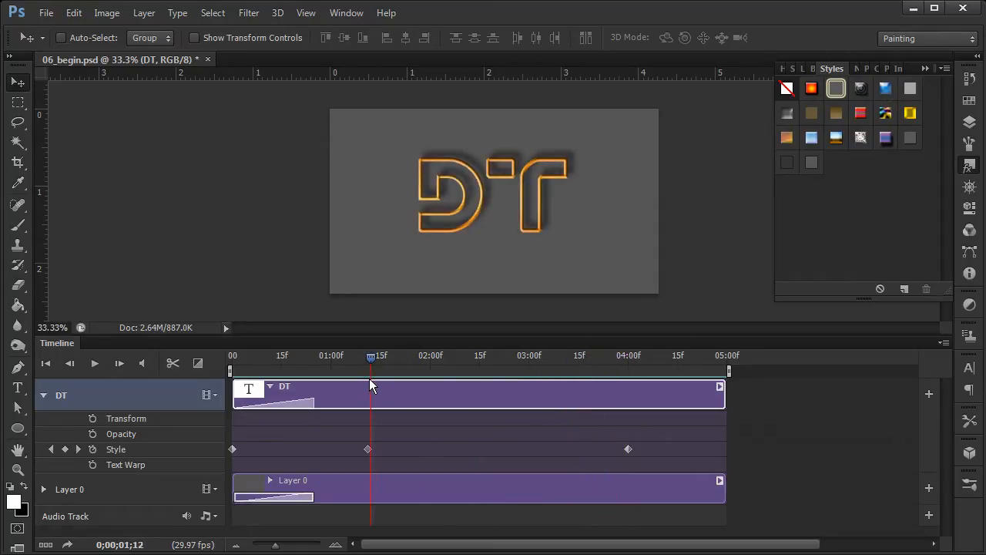
key(space)
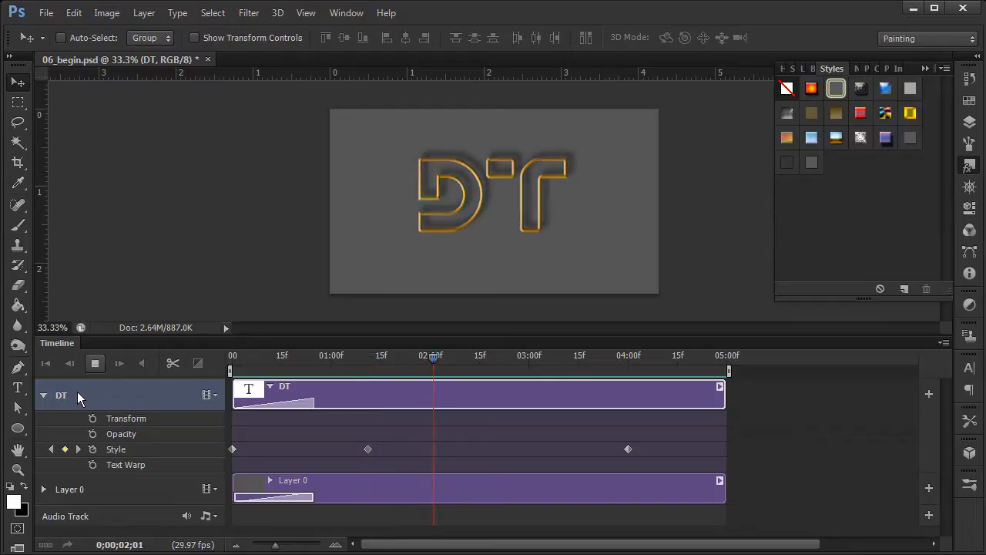
click(95, 363)
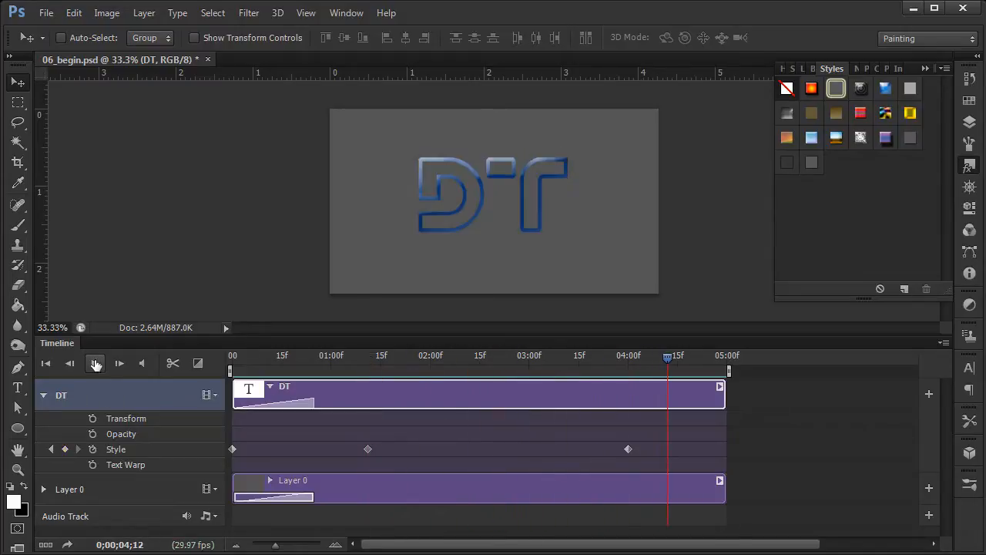
Delete the Style keyframe at 0;00;04;00 from the DT track
click(632, 448)
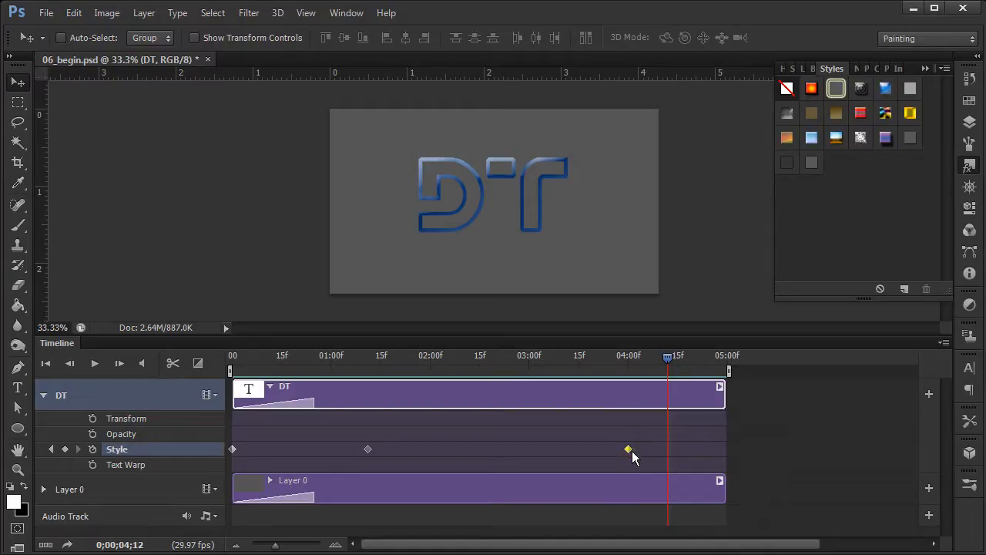
key(Delete)
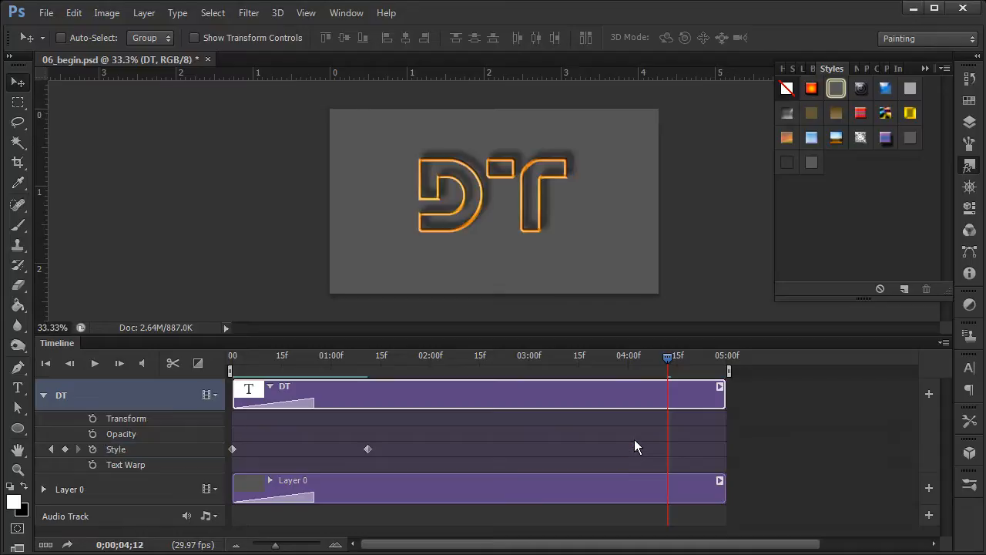